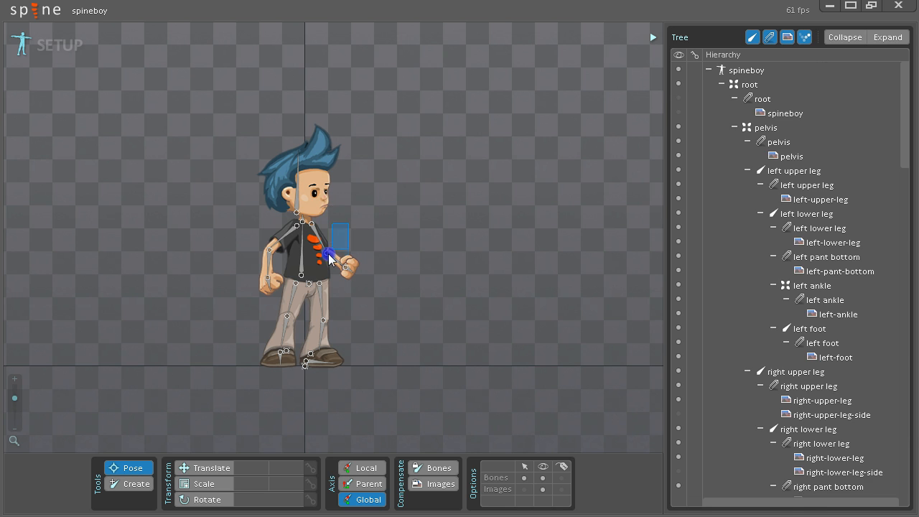
Try posing the character by raising the left arm and bending the left leg forward.
left_click_drag(329, 258, 356, 217)
left_click(348, 287)
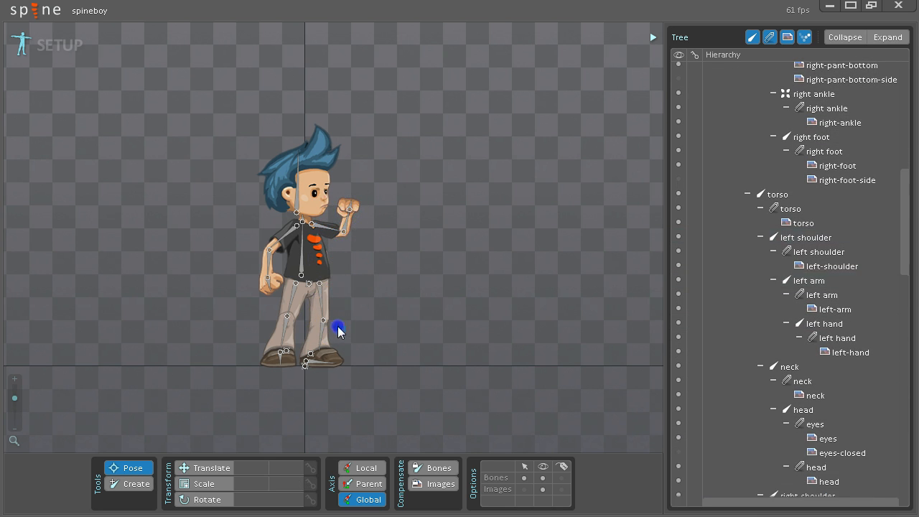
left_click_drag(338, 328, 359, 318)
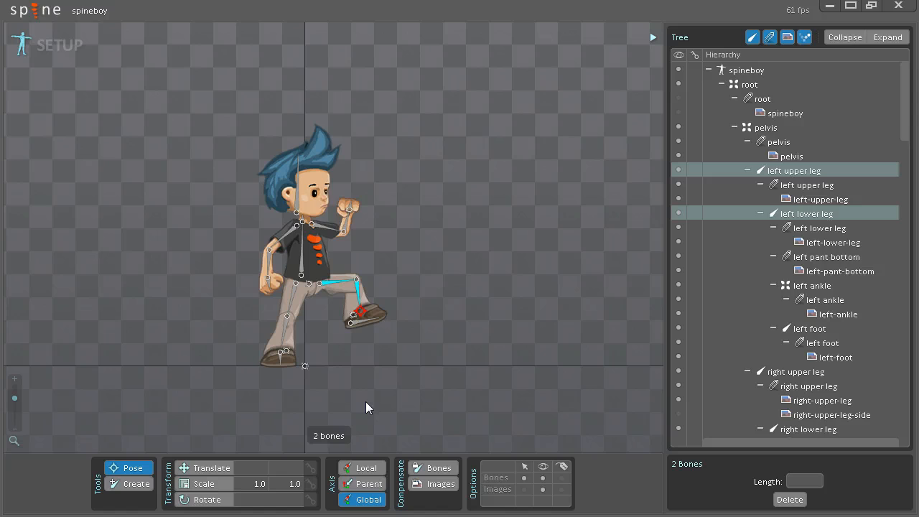
Undo the left arm and left leg poses and clear the bone selection.
key("ctrl+z")
key("ctrl+z")
key("ctrl+z")
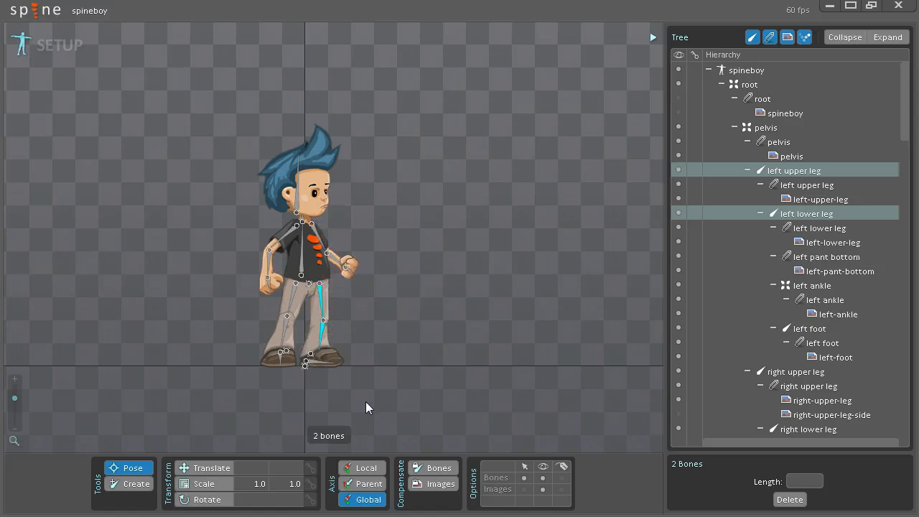
left_click(352, 332)
Switch from Setup to Animate mode and play the run animation.
left_click(53, 52)
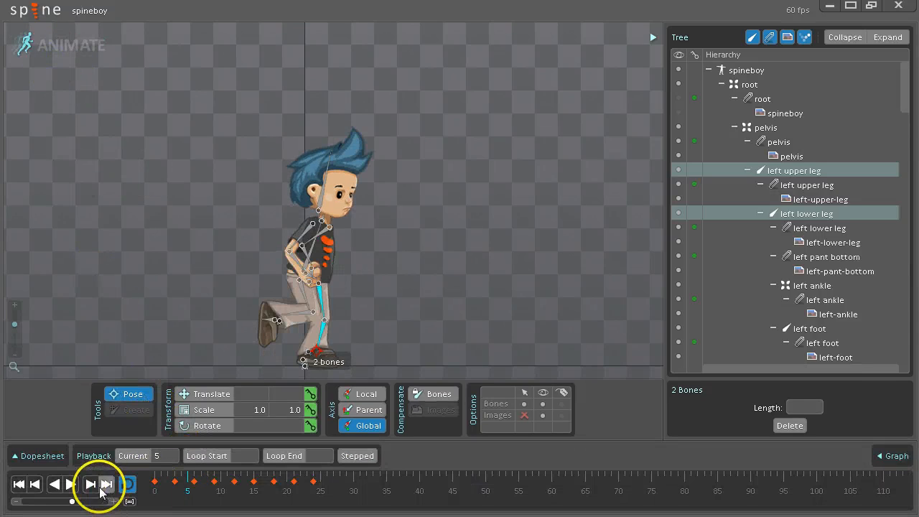
left_click(70, 484)
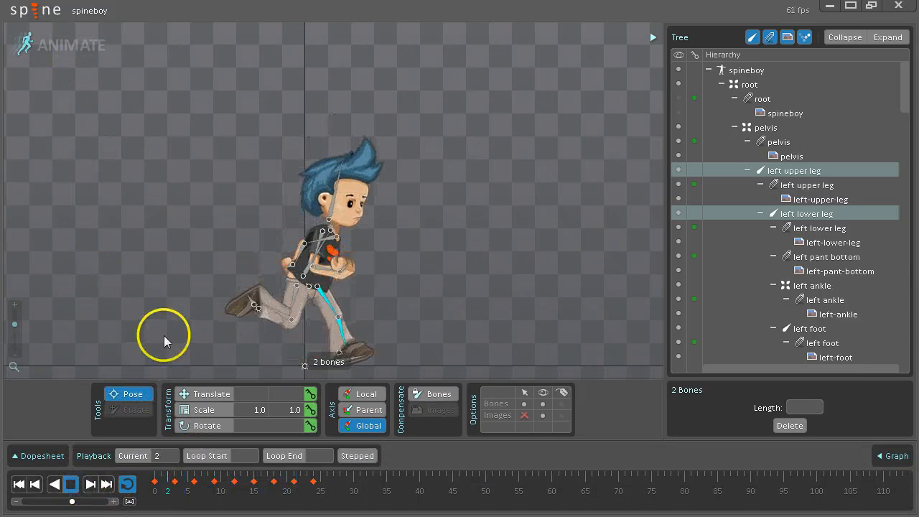
Show the Idle animation and play it backward and forward before stopping playback.
left_click(903, 350)
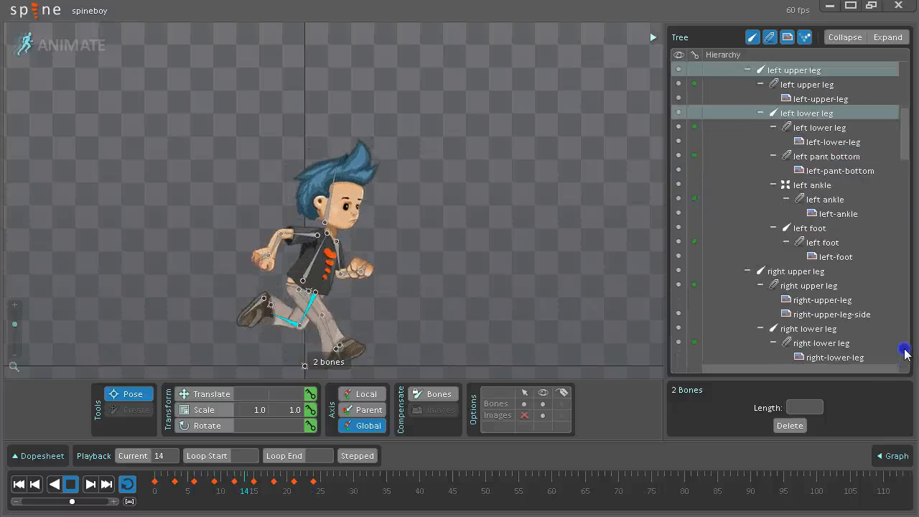
left_click(679, 355)
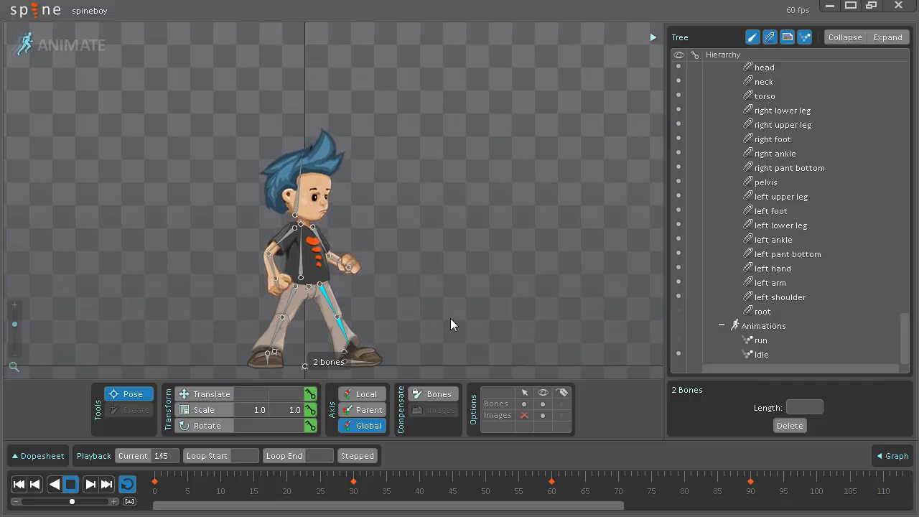
left_click(63, 484)
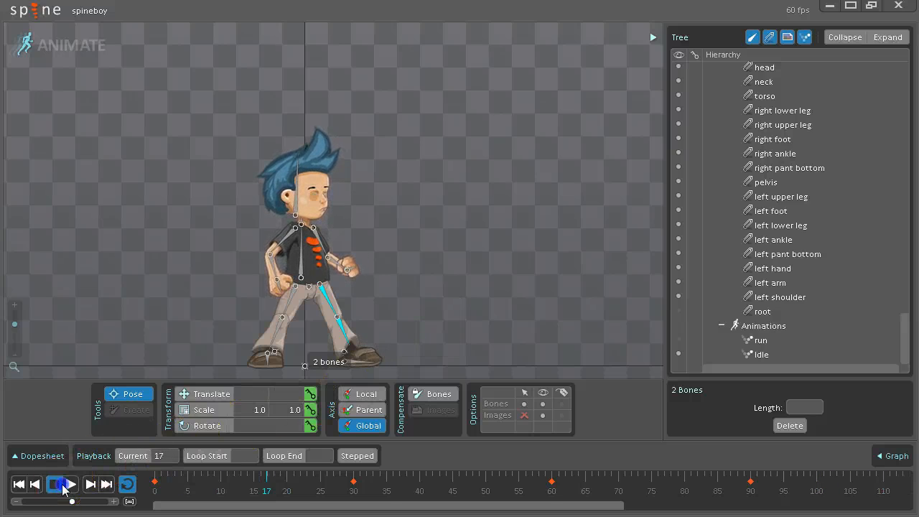
left_click(70, 486)
left_click(70, 485)
left_click(107, 486)
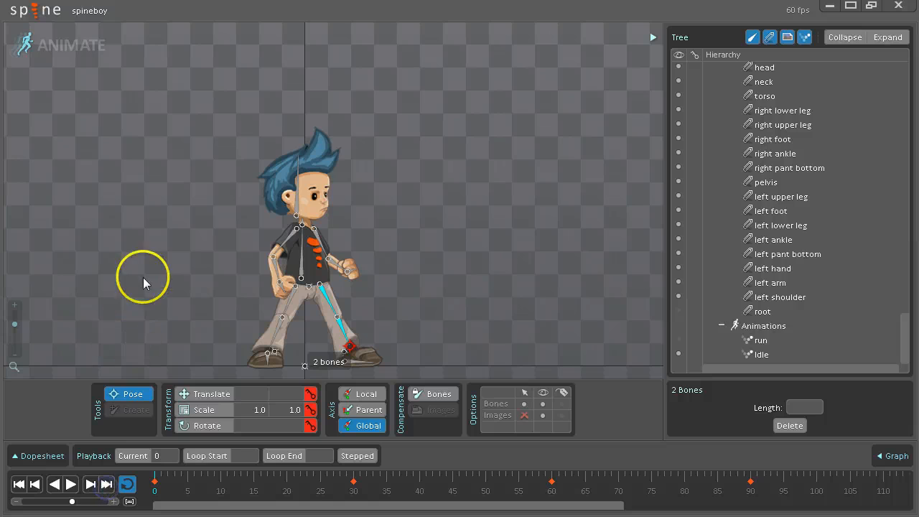
Return to Setup mode and create a new project.
left_click(77, 49)
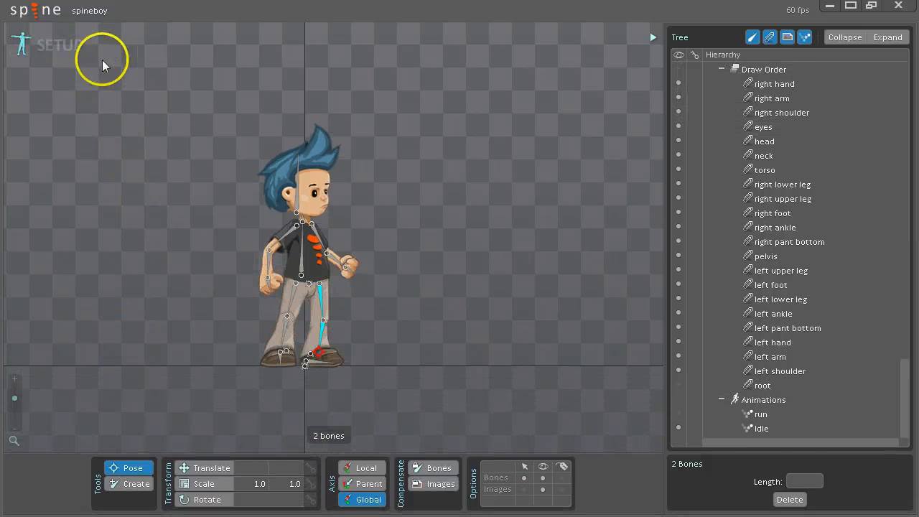
left_click(39, 18)
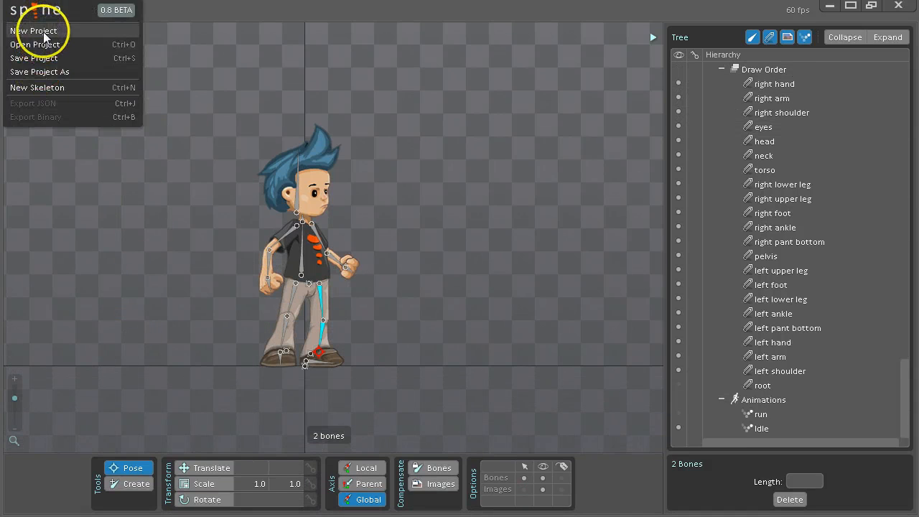
left_click(43, 31)
left_click(449, 277)
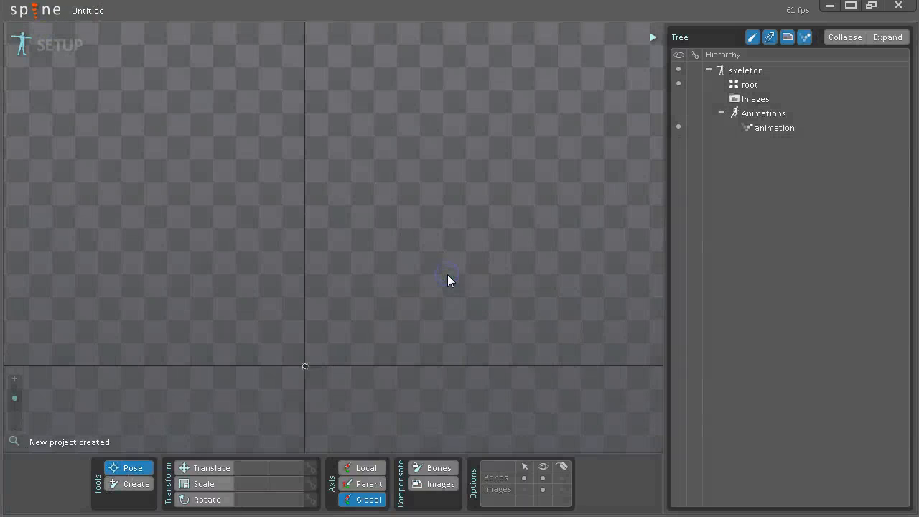
Create a child bone of the root, about 95 long, starting just above the root and sloping down to the right.
left_click(748, 72)
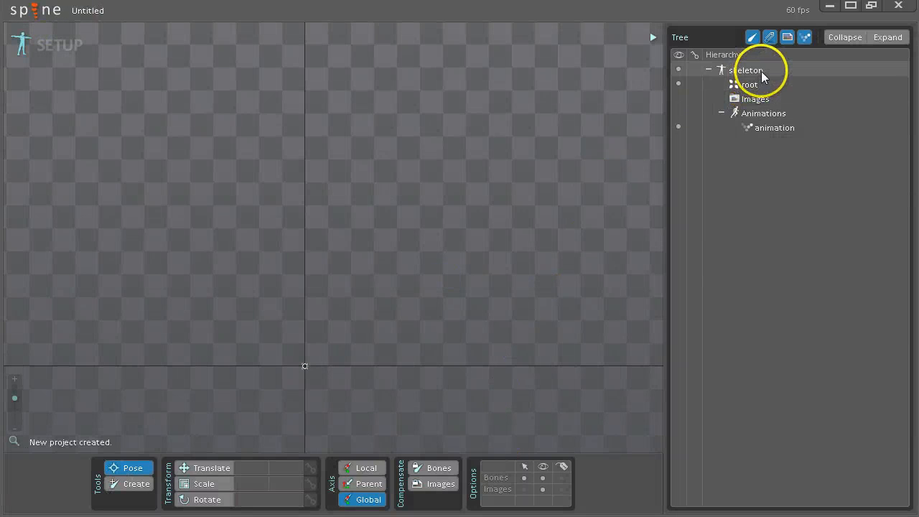
left_click(750, 86)
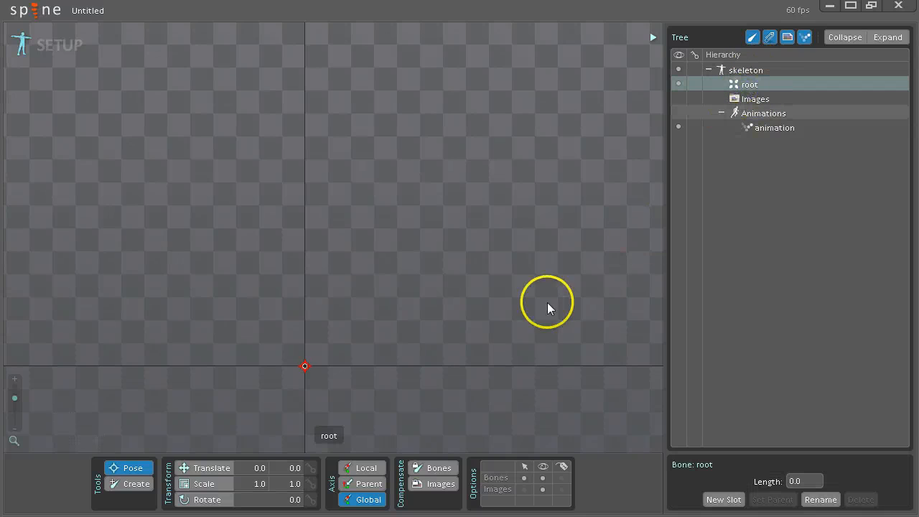
left_click(341, 381)
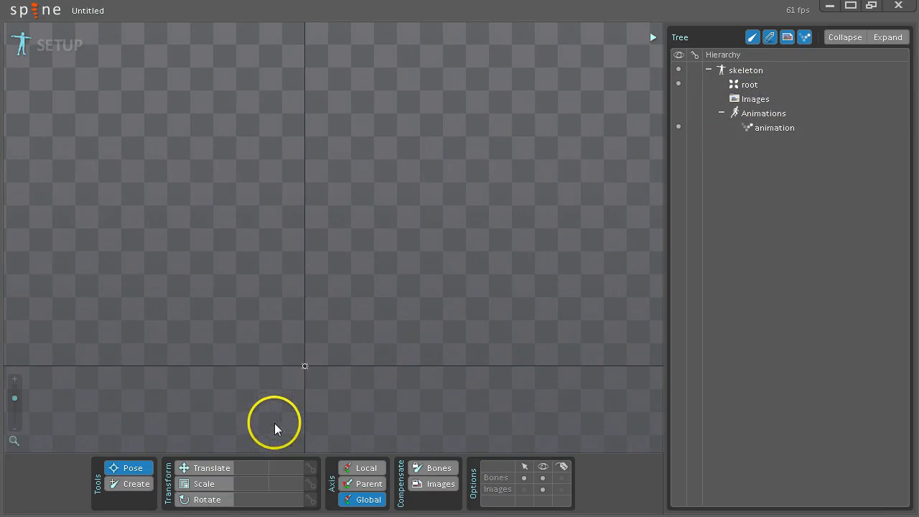
left_click(129, 485)
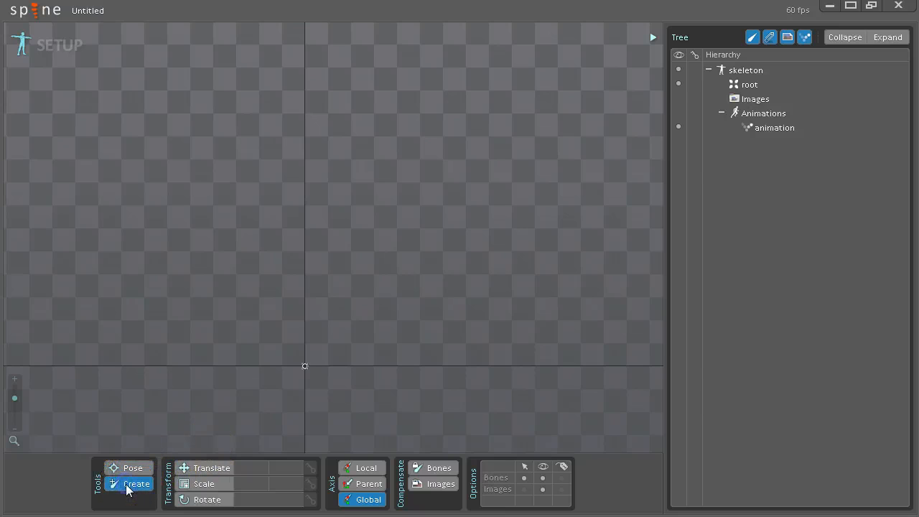
left_click(305, 367)
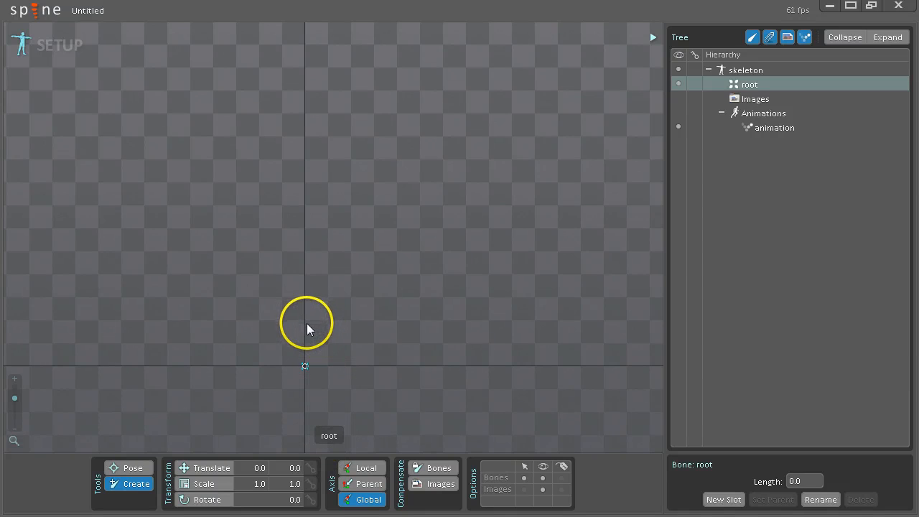
left_click_drag(309, 326, 354, 354)
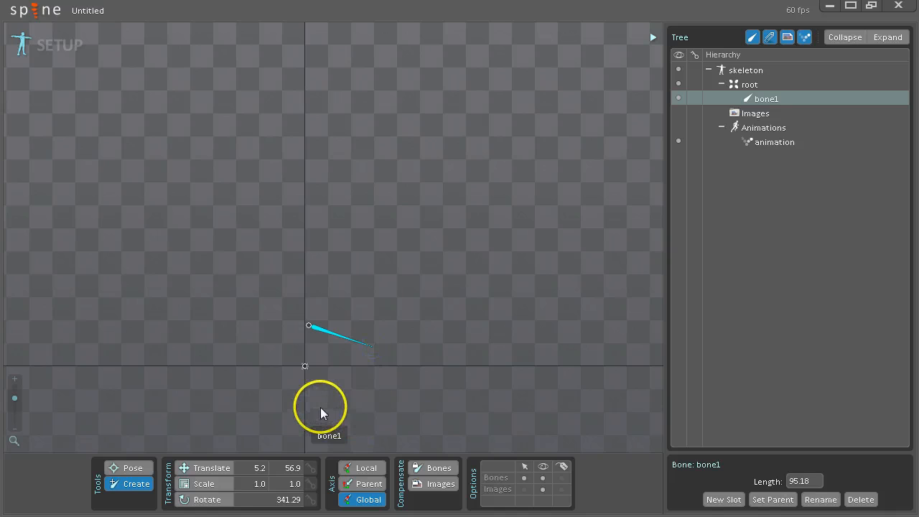
Add two more root child bones above the root: one about 64 long sloping down-left, one about 75 long pointing straight up.
left_click(305, 367)
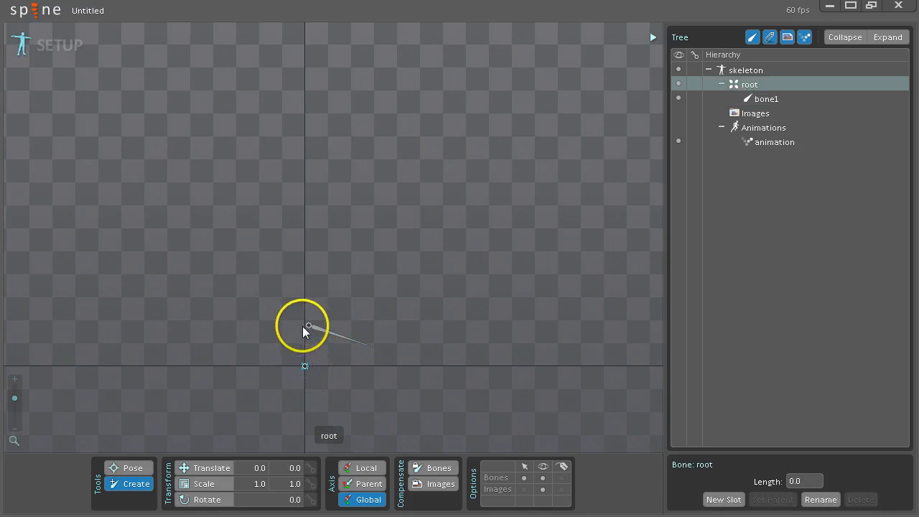
left_click_drag(300, 326, 257, 348)
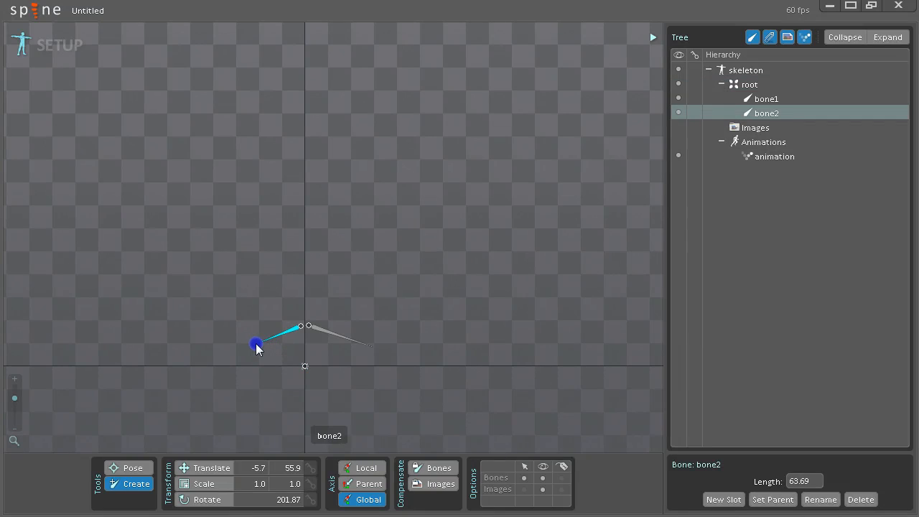
left_click(305, 366)
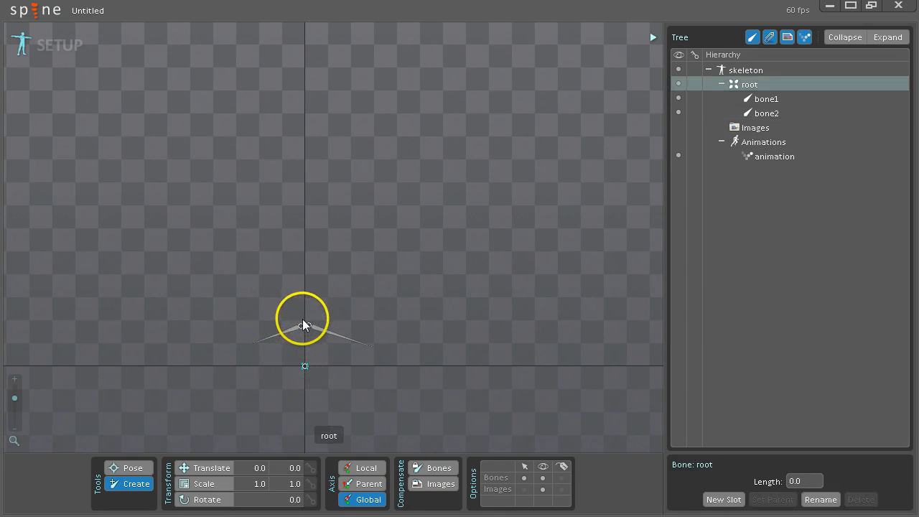
left_click_drag(303, 325, 304, 265)
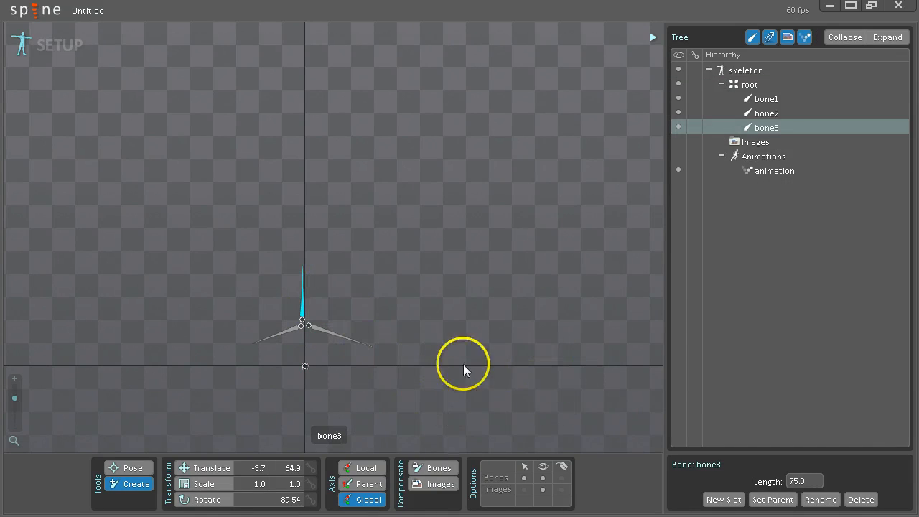
Set the skeleton's images path to examples/bones.
left_click(753, 143)
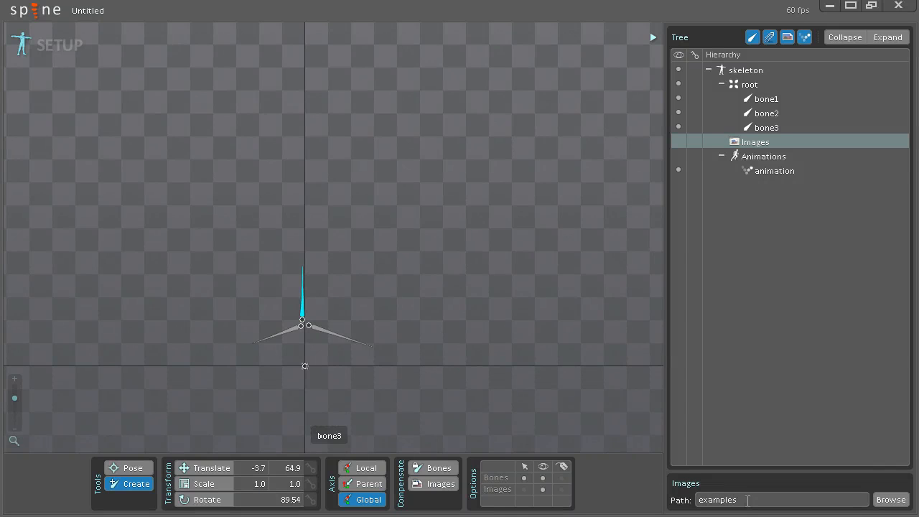
type("ones")
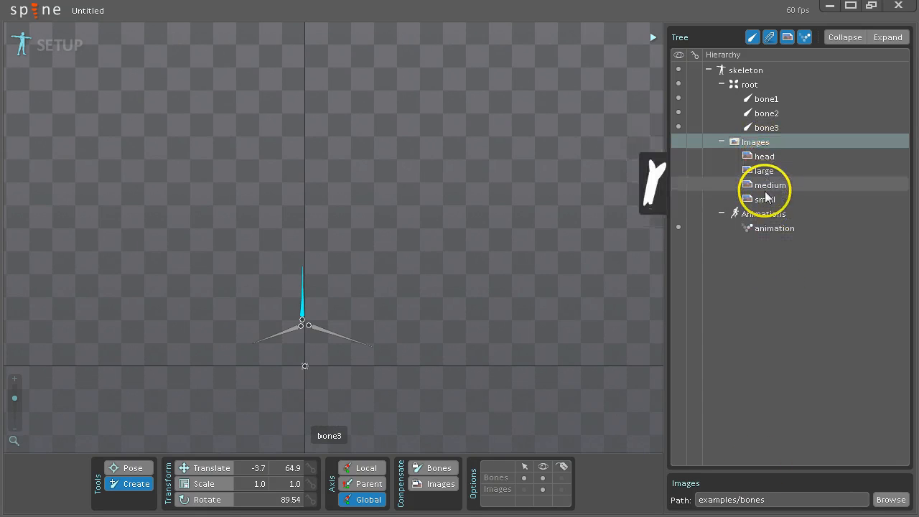
Attach the head image to the vertical bone, bone3, in a new slot named bone3.
left_click(778, 160)
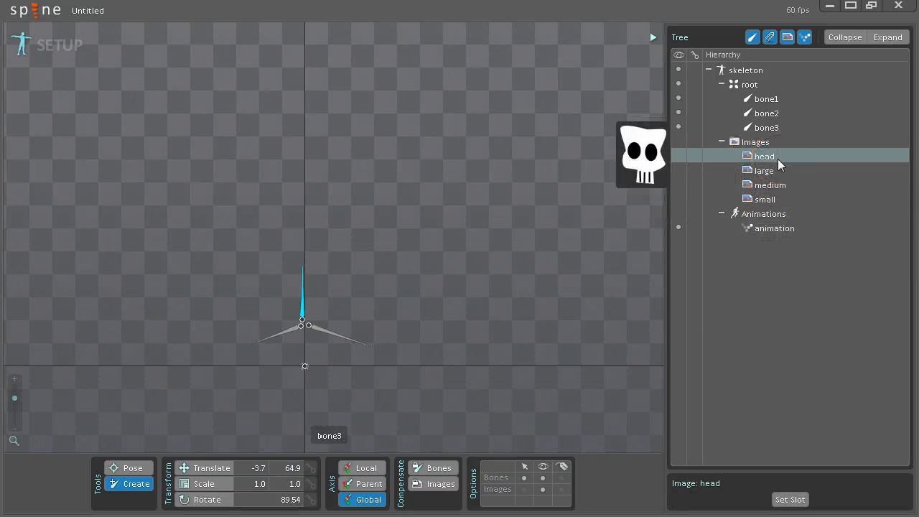
left_click_drag(777, 159, 779, 128)
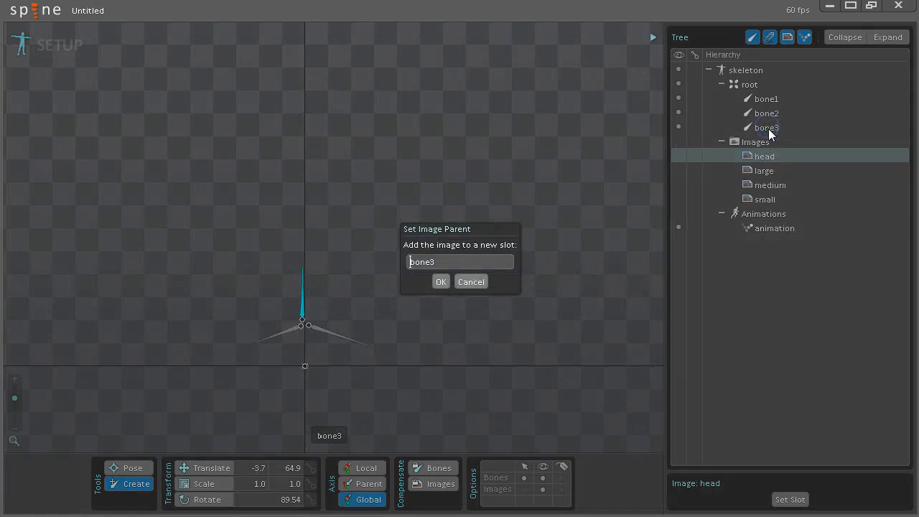
left_click(441, 282)
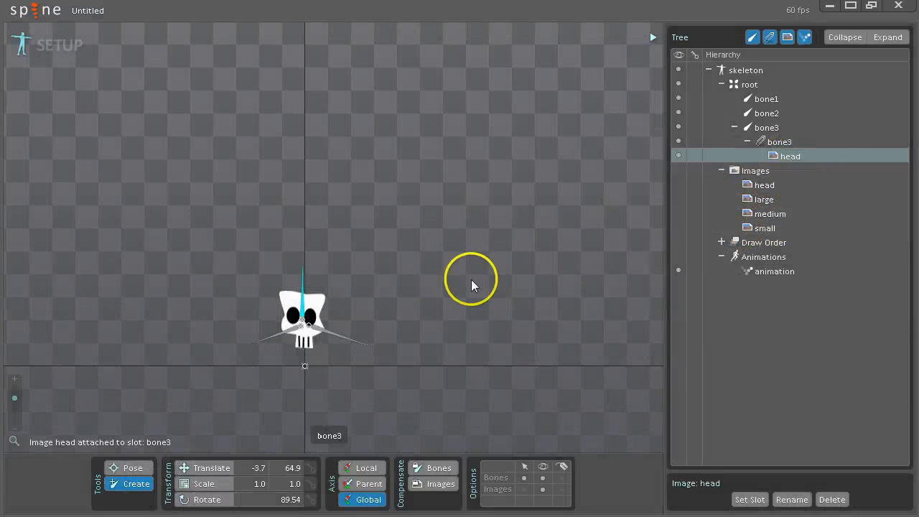
Attach the medium image to both bone1 and bone2, using a new slot named after each bone.
left_click(778, 214)
left_click_drag(789, 218, 661, 263)
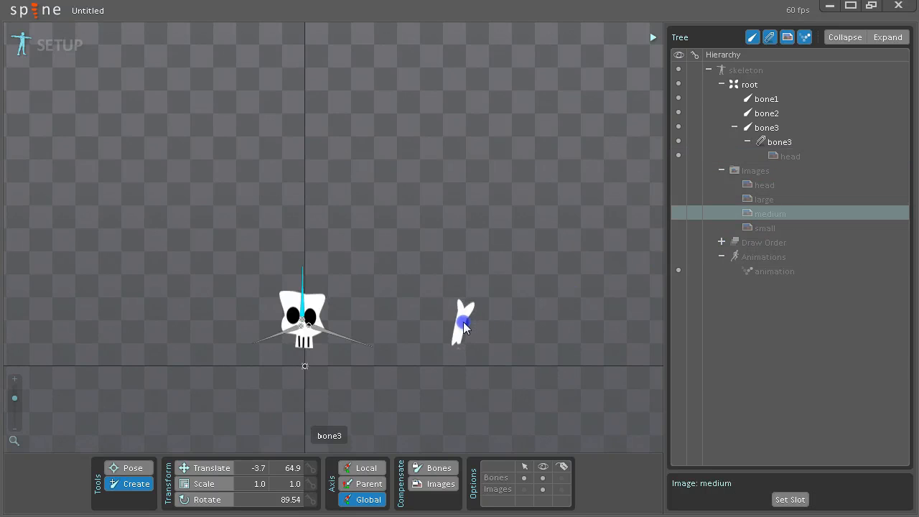
left_click_drag(464, 327, 763, 100)
left_click(441, 281)
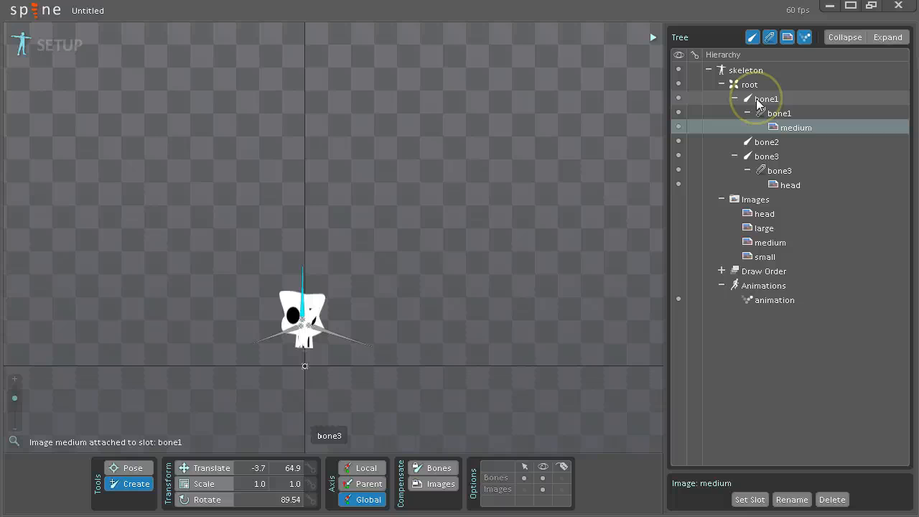
left_click_drag(765, 243, 768, 142)
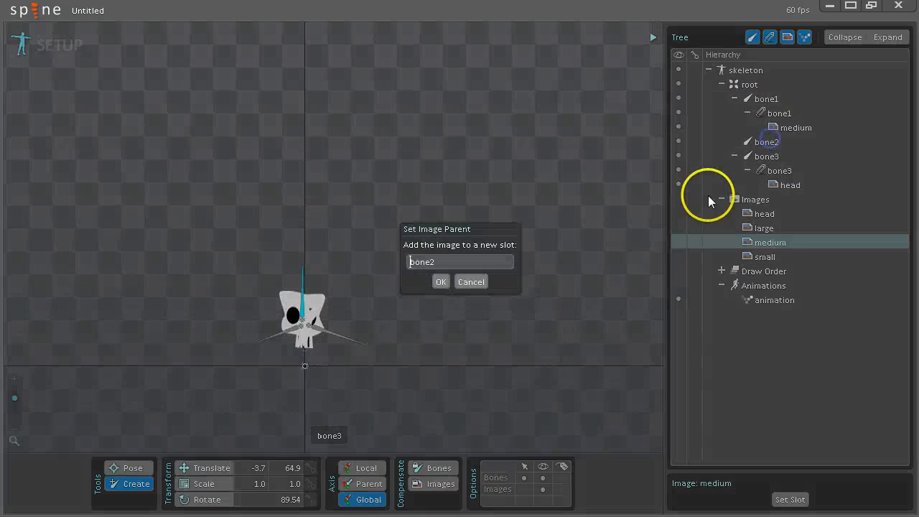
left_click(439, 282)
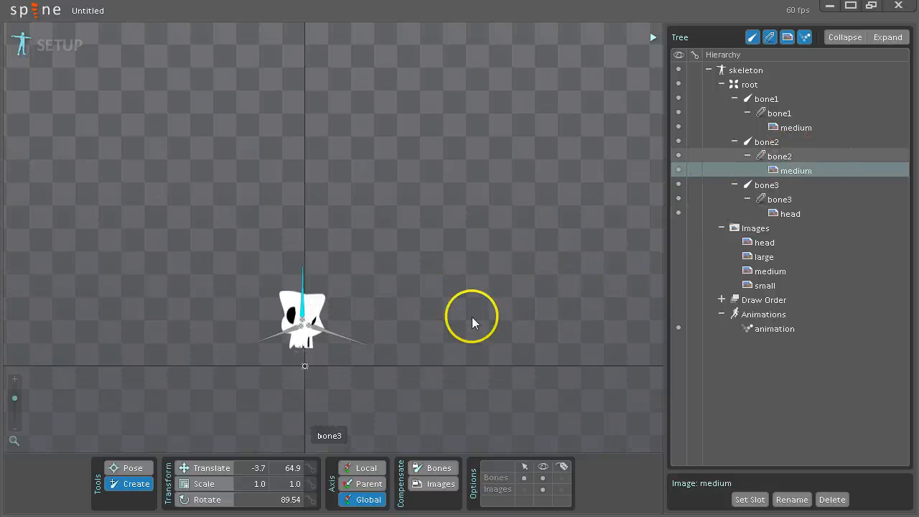
Make images selectable in the viewport and translate the head image upward along the vertical bone.
left_click(525, 490)
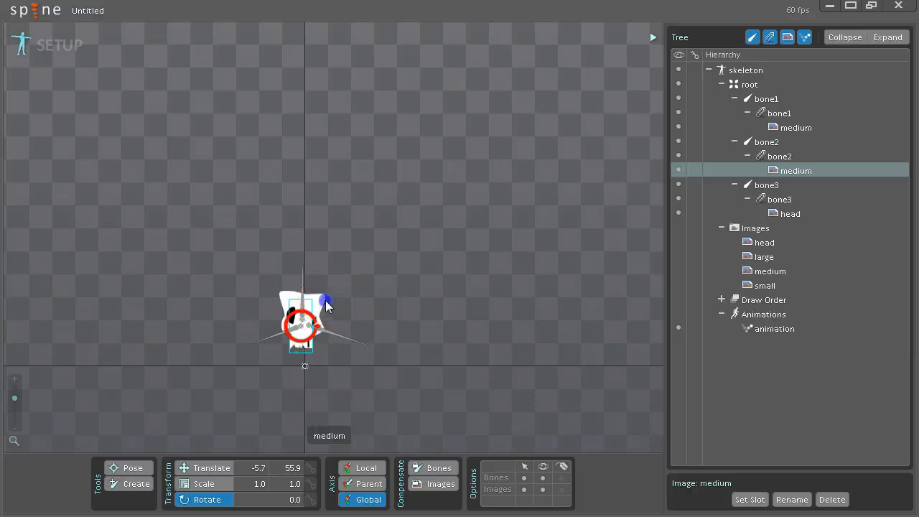
left_click(320, 305)
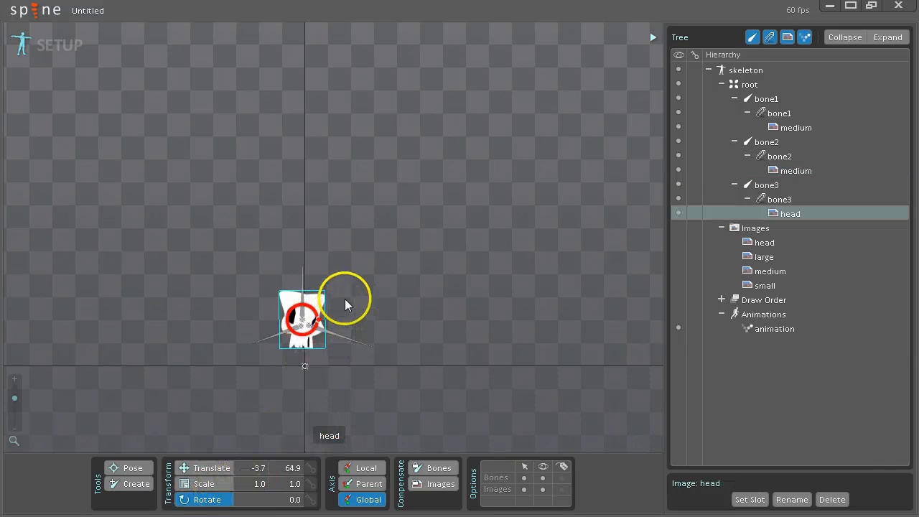
left_click(200, 468)
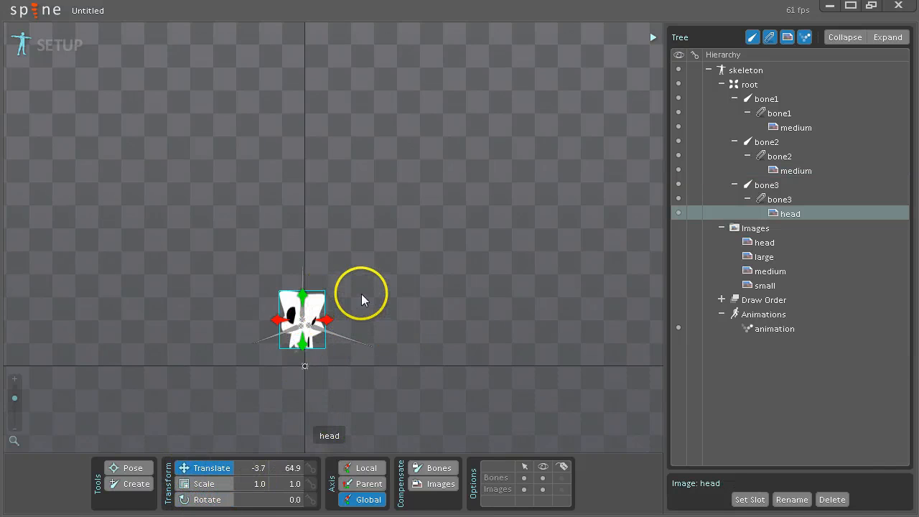
left_click_drag(356, 316, 351, 257)
Translate bone1's medium image onto its bone, at about 58.2, 32.9.
left_click(313, 316)
left_click_drag(325, 363, 367, 373)
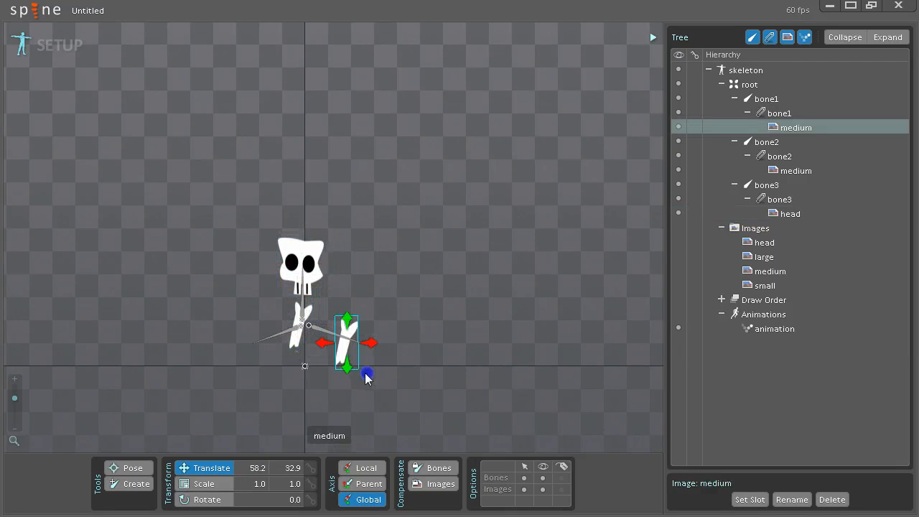
Translate bone2's medium image onto its bone, at about -35.7, 42.9, and rotate it to about 300.46.
left_click(297, 339)
left_click_drag(288, 355, 259, 374)
left_click(208, 498)
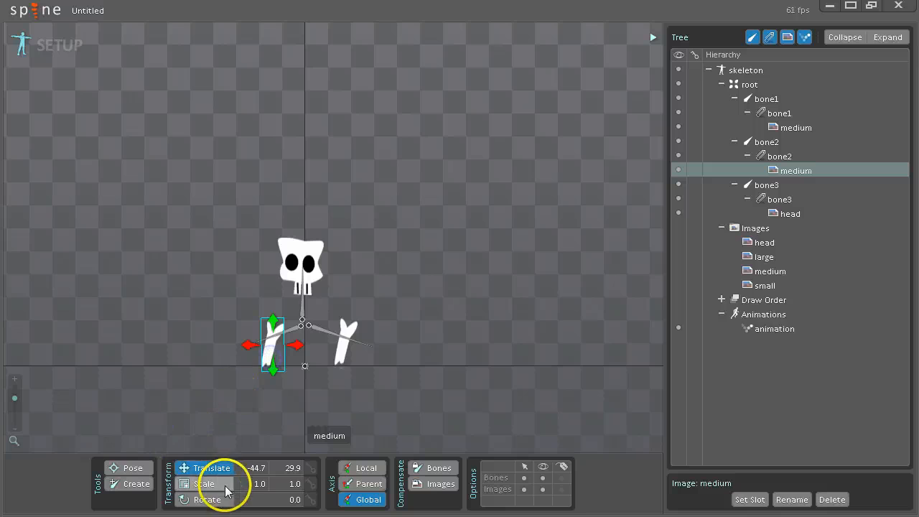
mouse_move(295, 402)
left_mouse_down()
mouse_move(282, 413)
mouse_move(249, 410)
mouse_move(291, 389)
left_mouse_up()
right_click(330, 396)
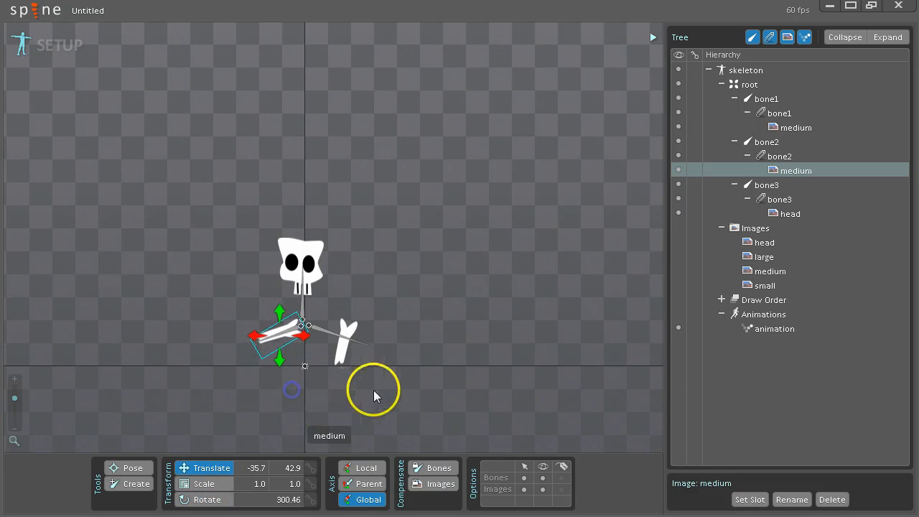
Rotate bone1's medium image to about 79.46 and translate it along its bone to about 36.2, 50.9.
left_click(343, 353)
right_click(408, 383)
left_click_drag(361, 404, 440, 349)
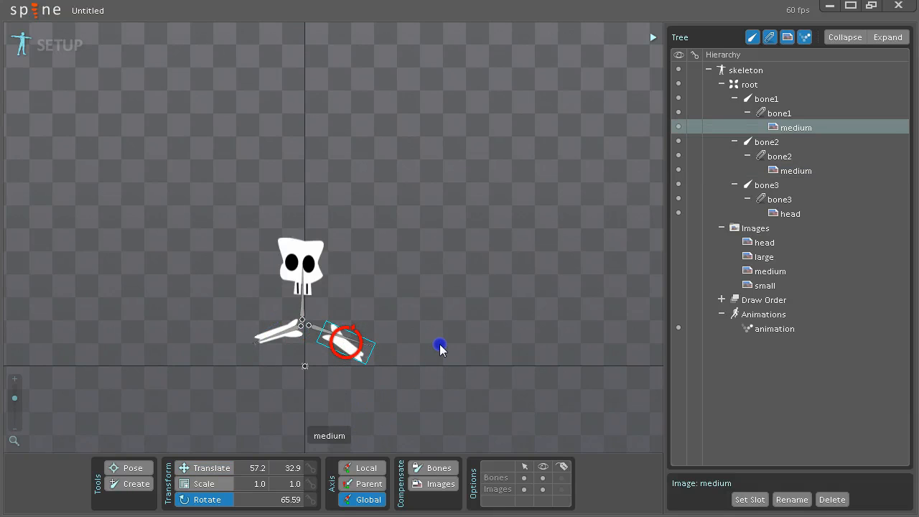
right_click(412, 364)
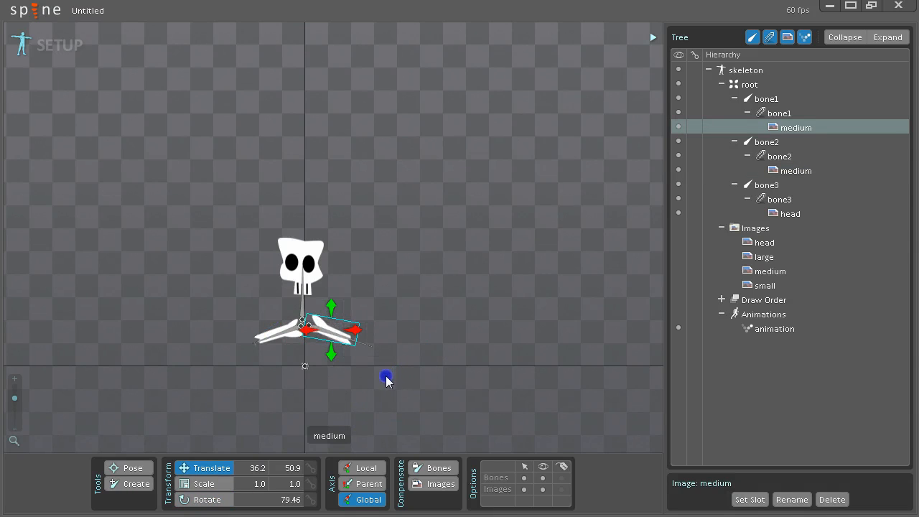
Translate the head image down so it sits just above the two medium bone images, and clear the selection.
left_click(316, 268)
left_click_drag(395, 289, 396, 310)
key("space")
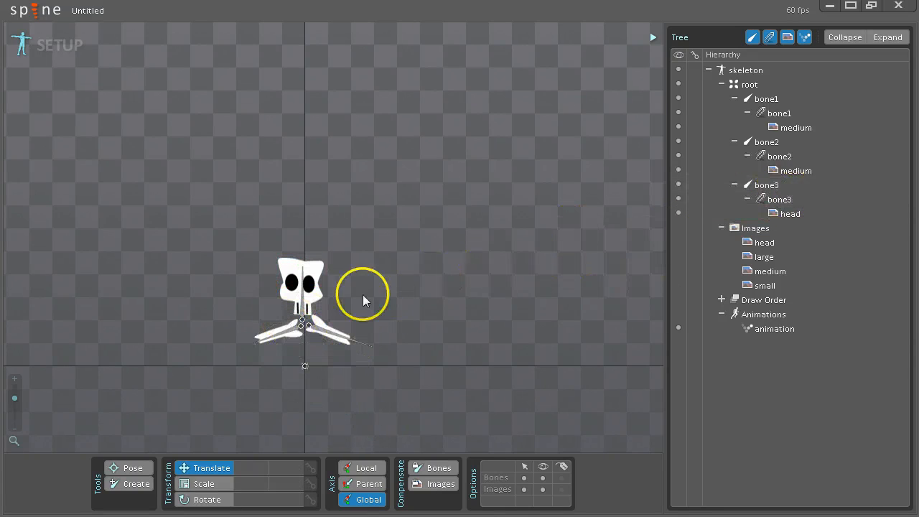
Rotate bone1 to about 339.7 in setup mode and clear the selection.
left_click(328, 329)
key("c")
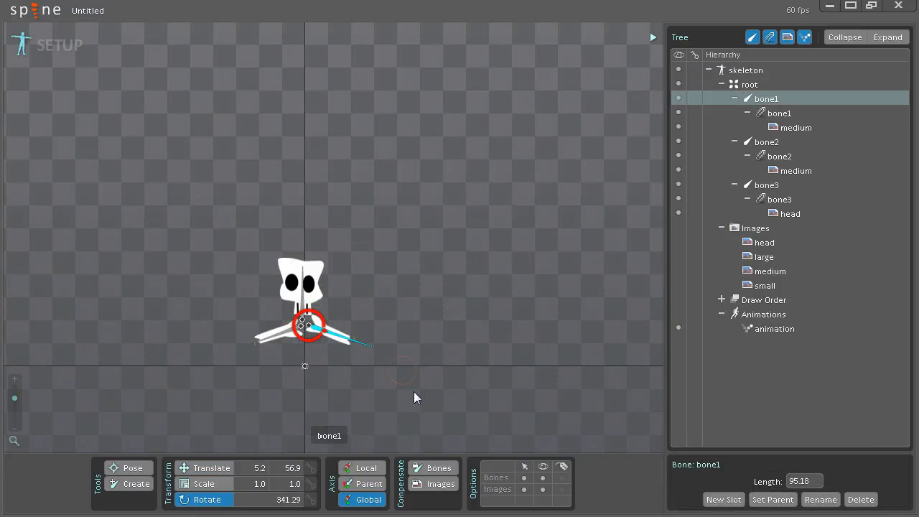
mouse_move(412, 396)
left_mouse_down()
mouse_move(426, 361)
mouse_move(388, 229)
mouse_move(328, 431)
mouse_move(410, 291)
mouse_move(402, 386)
left_mouse_up()
left_click(431, 346)
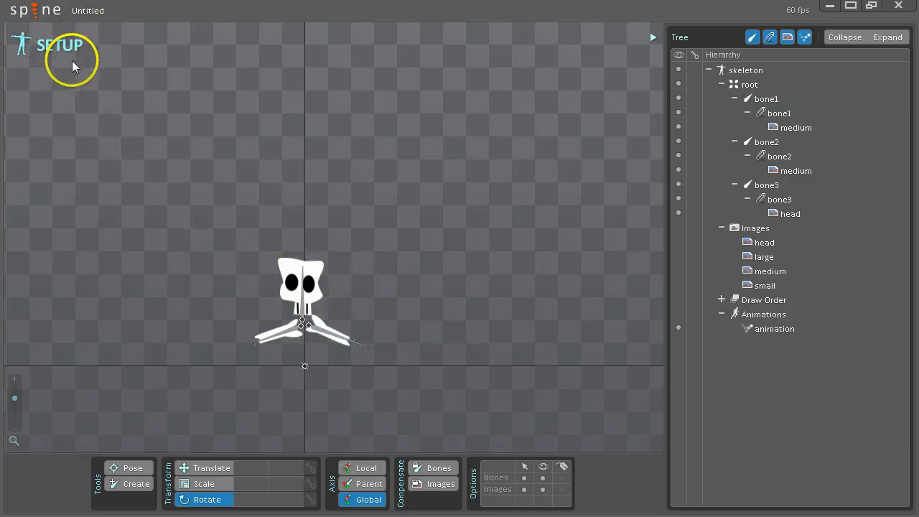
Switch from setup to Animate mode and open the dopesheet, keeping the skeleton in view.
left_click(68, 49)
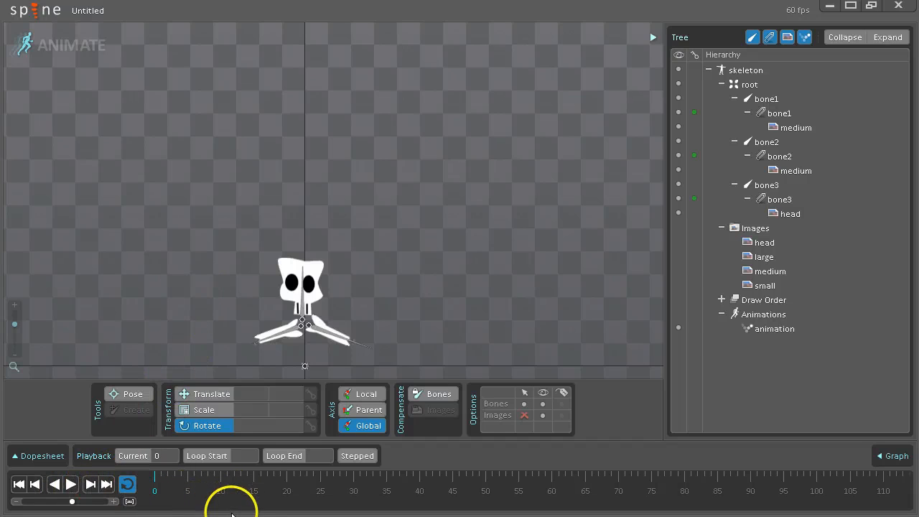
left_click(32, 455)
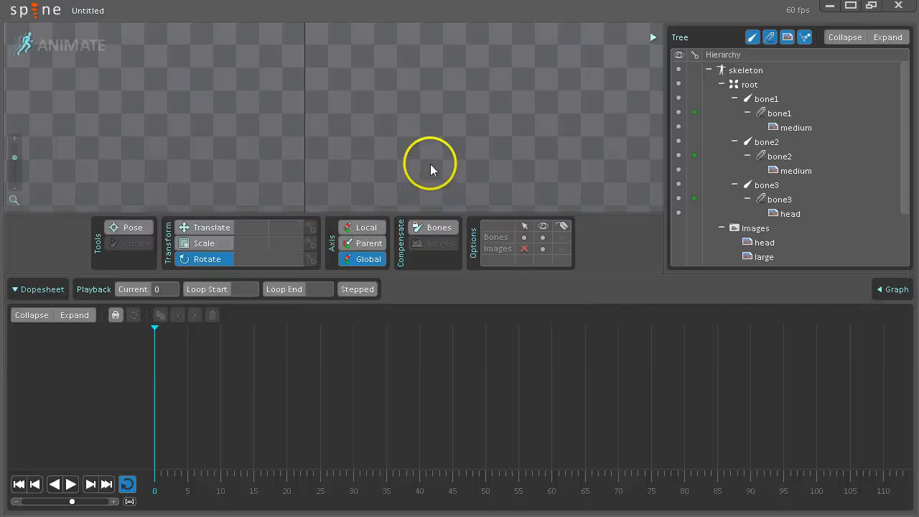
left_click_drag(430, 164, 384, 0)
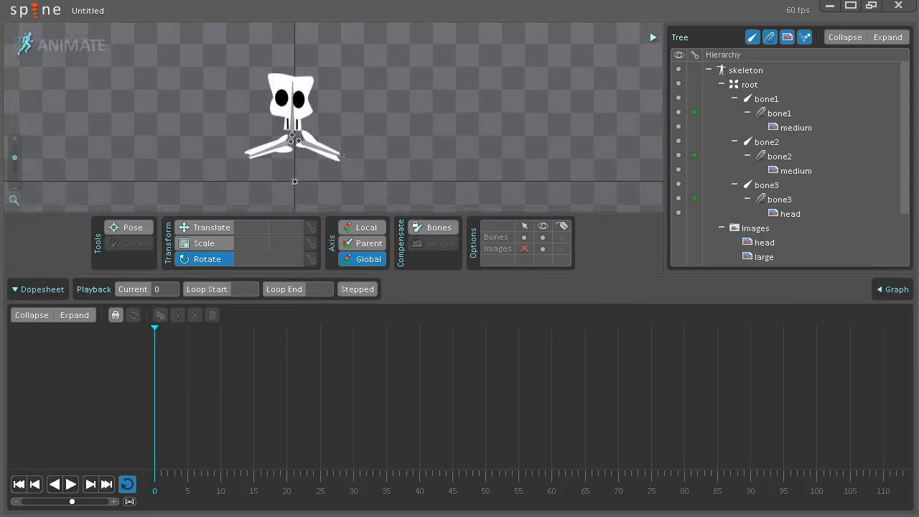
left_click_drag(350, 151, 353, 155)
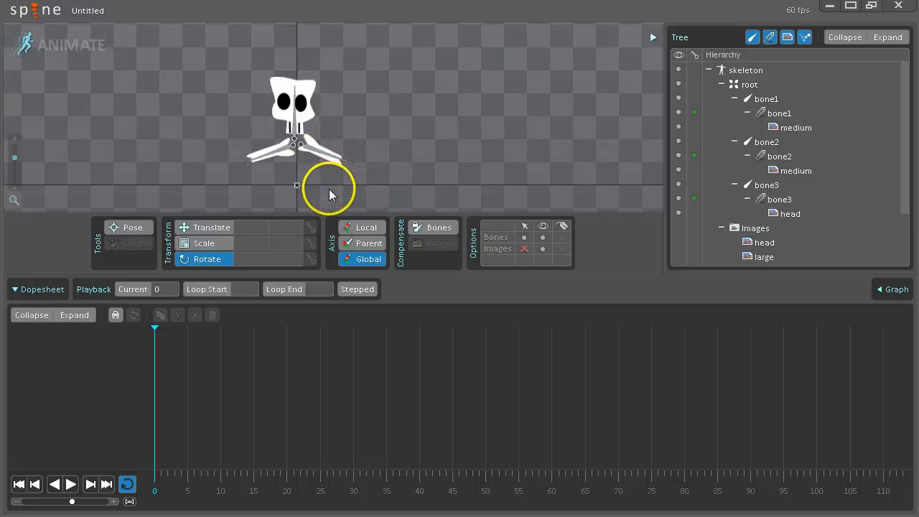
Key bone1's rotation at frame 0.
left_click(325, 155)
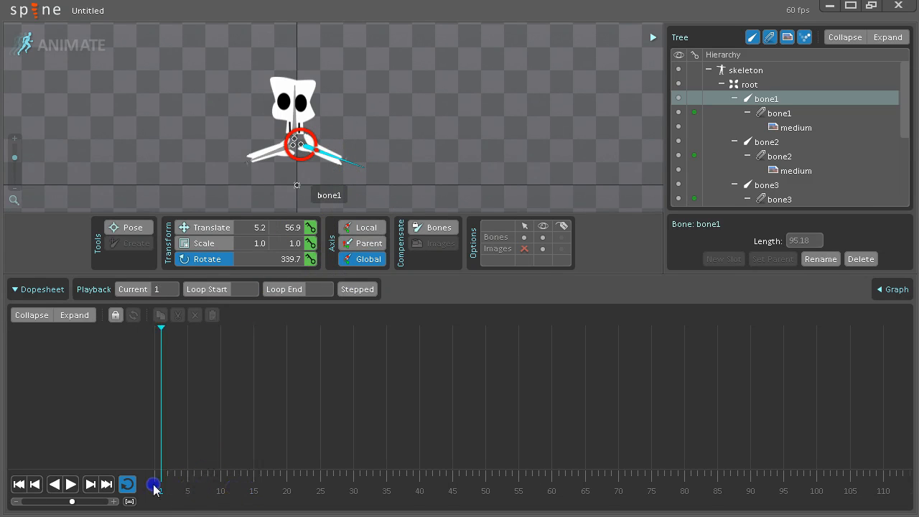
left_click(312, 259)
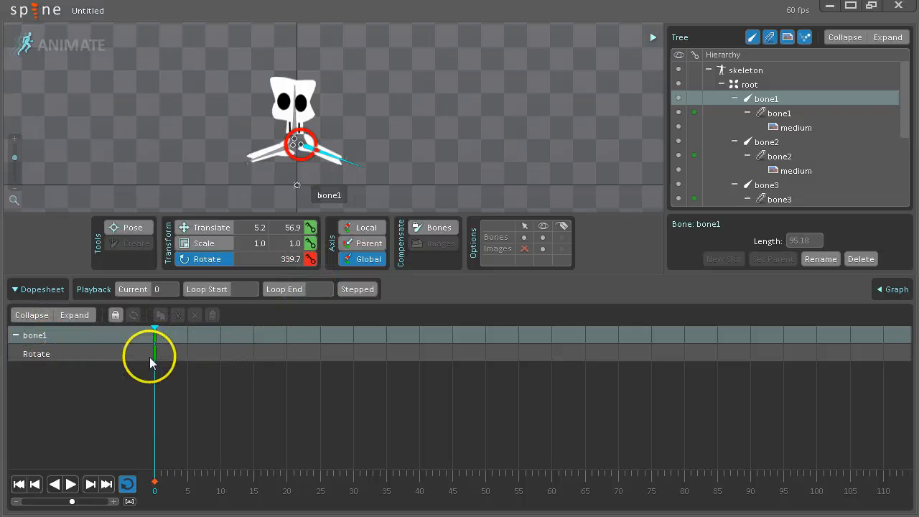
left_click(156, 485)
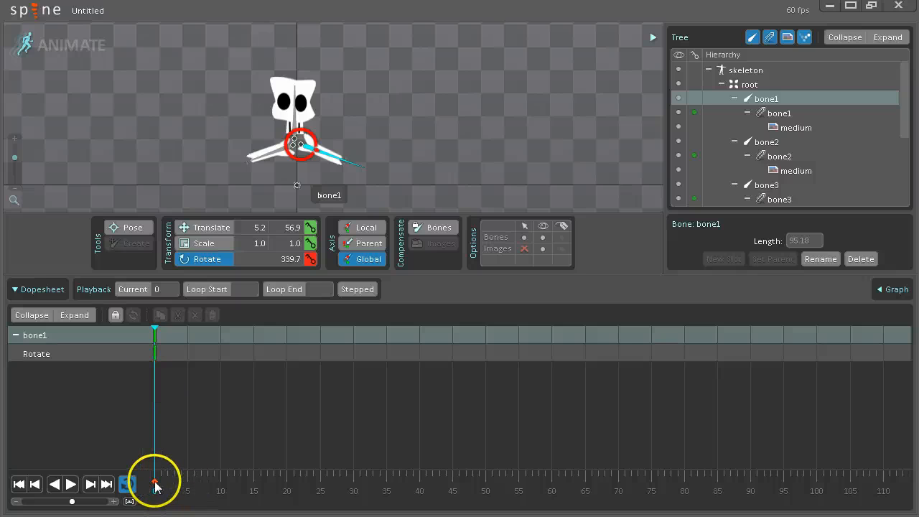
Rotate bone1 to about 47.32 at frame 30 without keying it, and scrub the timeline off that frame.
left_click_drag(242, 491, 353, 496)
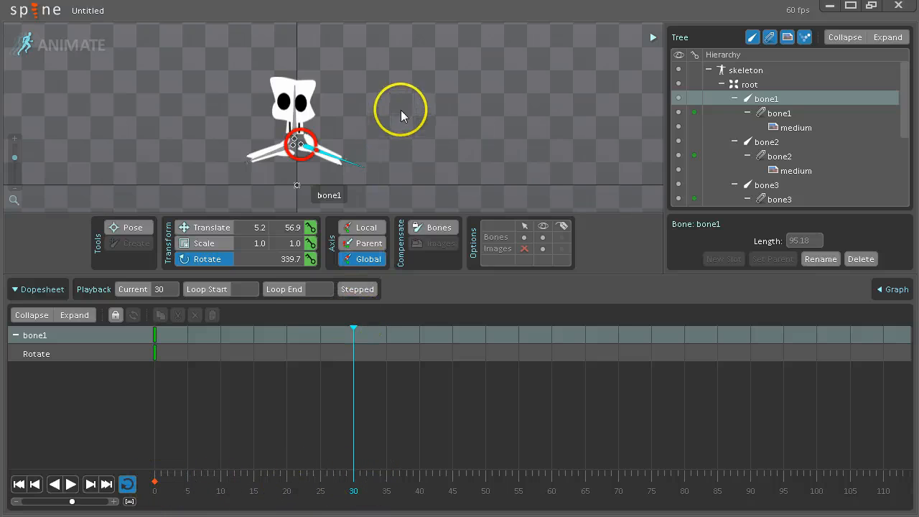
left_click_drag(378, 185, 408, 65)
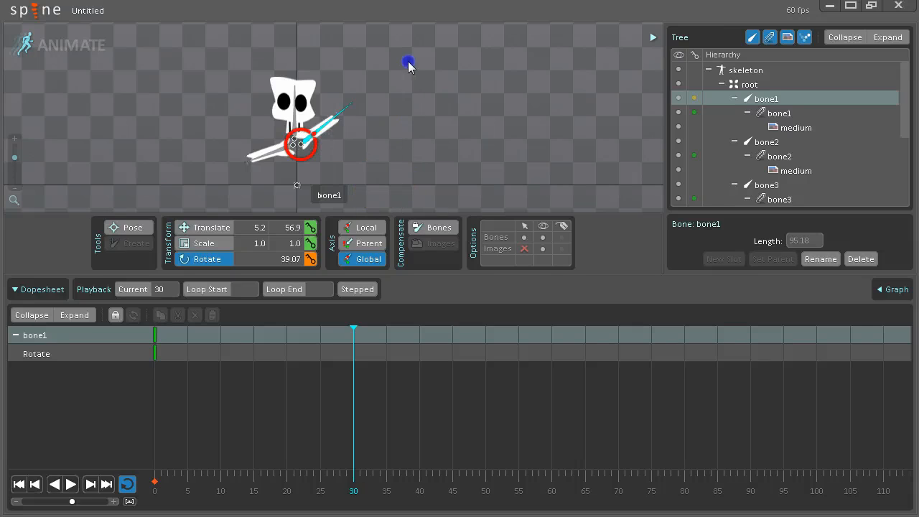
left_click(343, 262)
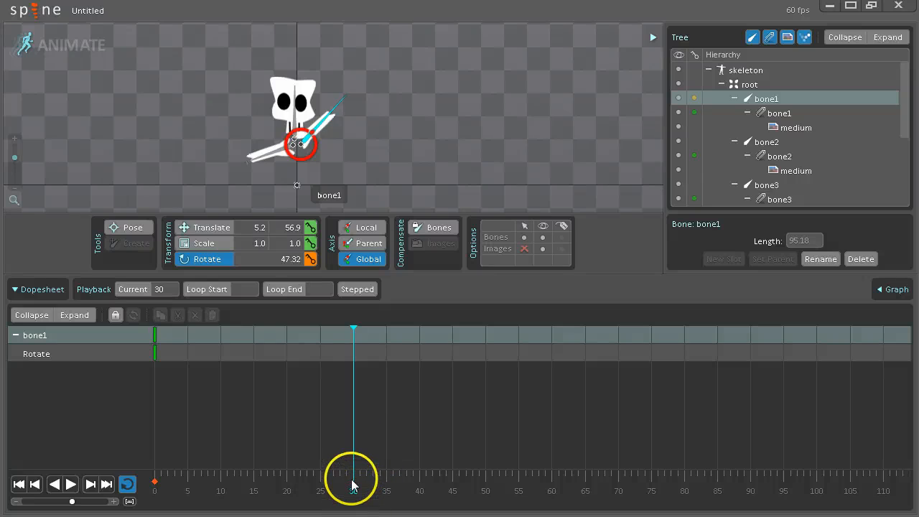
left_click_drag(354, 484, 380, 488)
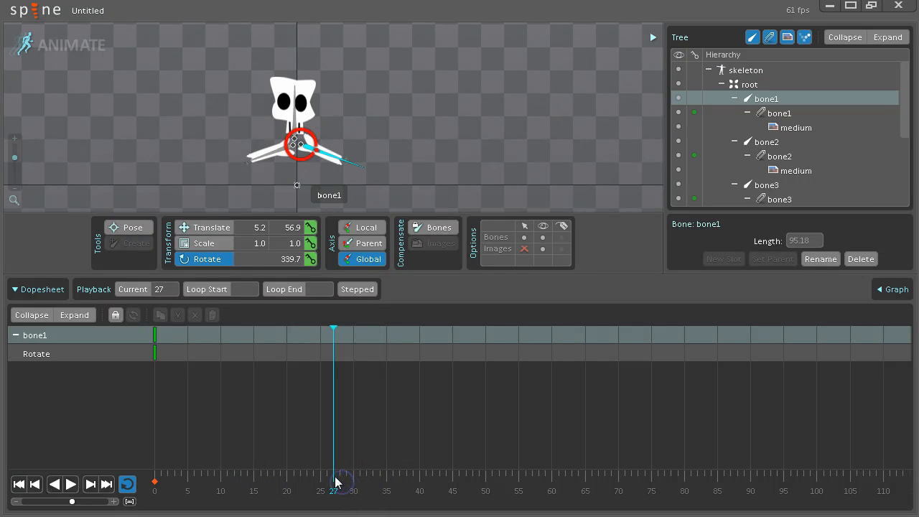
Rotate bone1 to about 43.87 at frame 30, key its rotation, and review the motion by scrubbing from frame 0.
left_click_drag(402, 174, 412, 24)
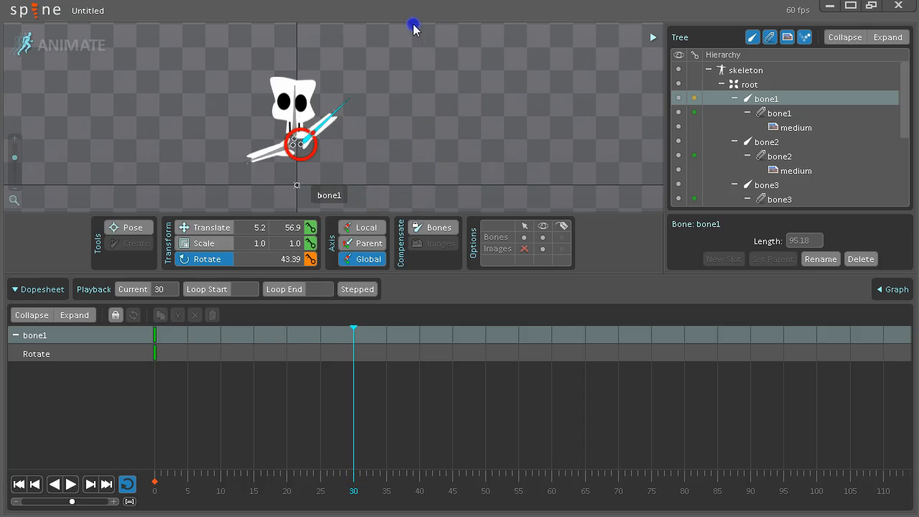
left_click(311, 260)
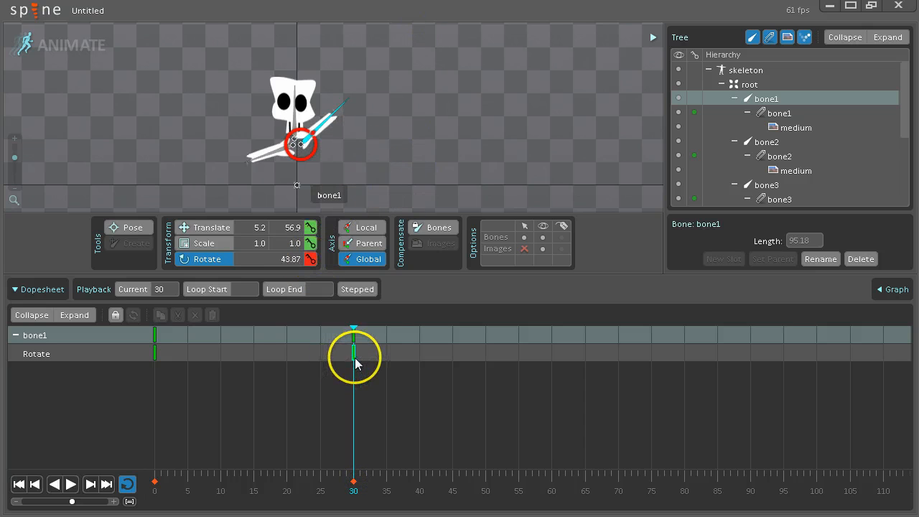
left_click(153, 483)
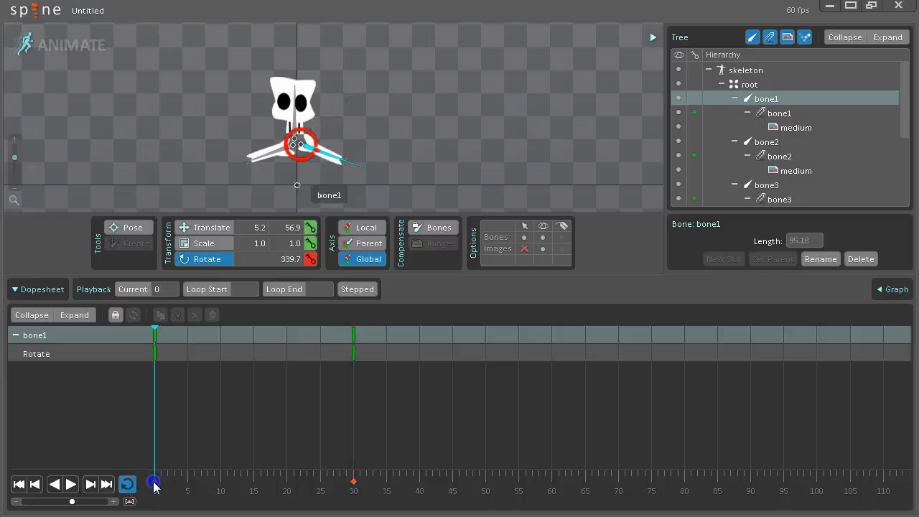
left_click_drag(153, 485, 357, 494)
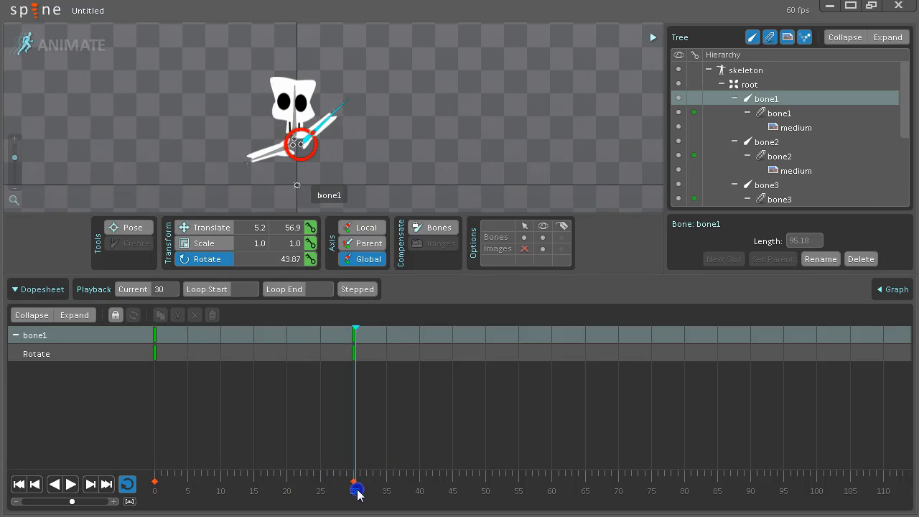
At frame 30, translate bone3 straight up to about 122.9 and scale it uniformly to about 1.54.
left_click(297, 129)
left_click(205, 227)
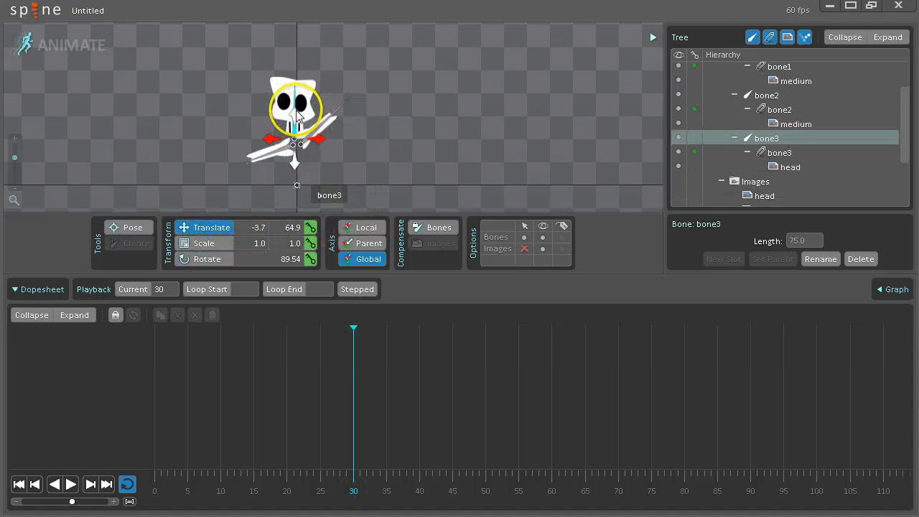
left_click_drag(295, 138, 295, 97)
left_click(203, 242)
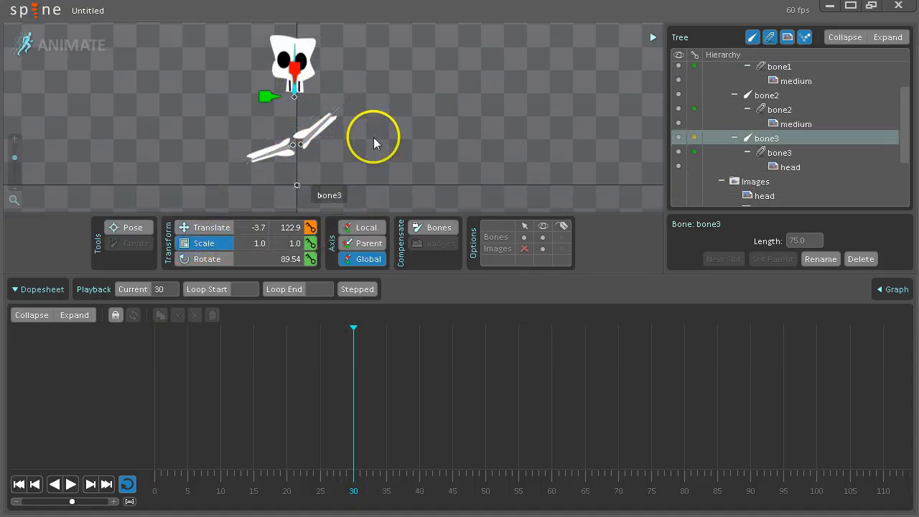
mouse_move(369, 137)
left_mouse_down()
mouse_move(358, 113)
mouse_move(378, 147)
left_mouse_up()
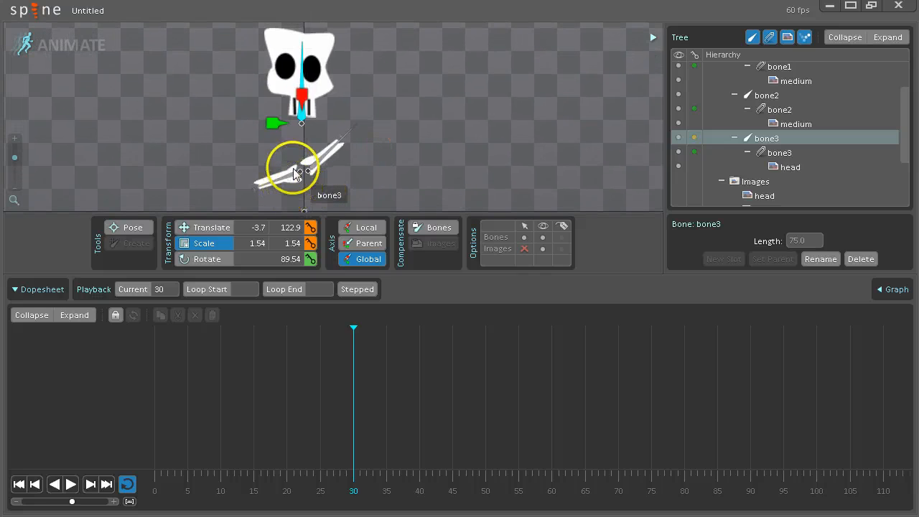
Rotate bone3 to about 122.12 and key its rotation, translation and scale together at frame 30.
left_click(220, 258)
left_click_drag(426, 178, 424, 101)
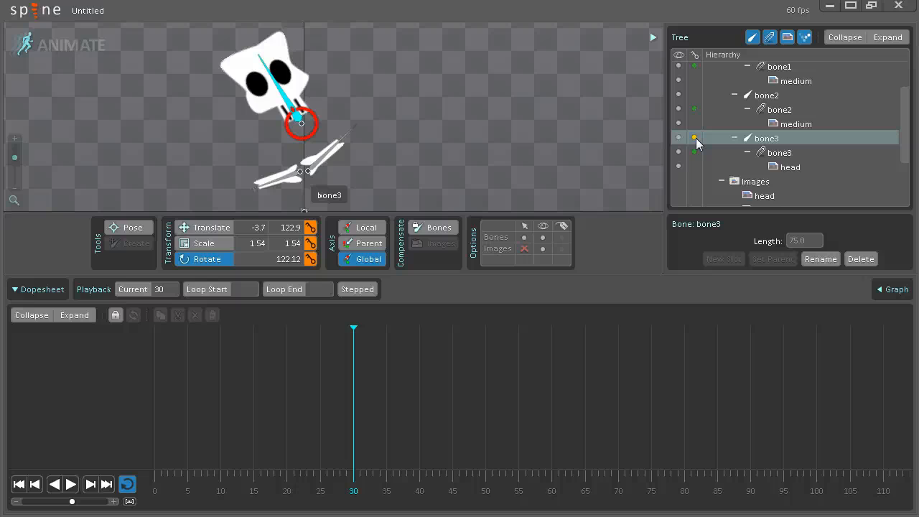
left_click(694, 138)
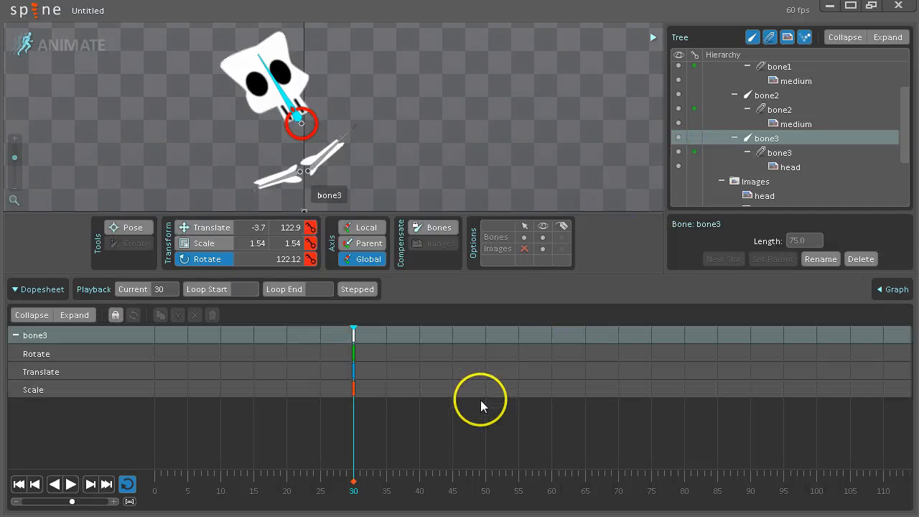
Compare the dopesheet keys of bone1 alone and of all bones, and scrub the animation back to frame 0.
left_click(418, 147)
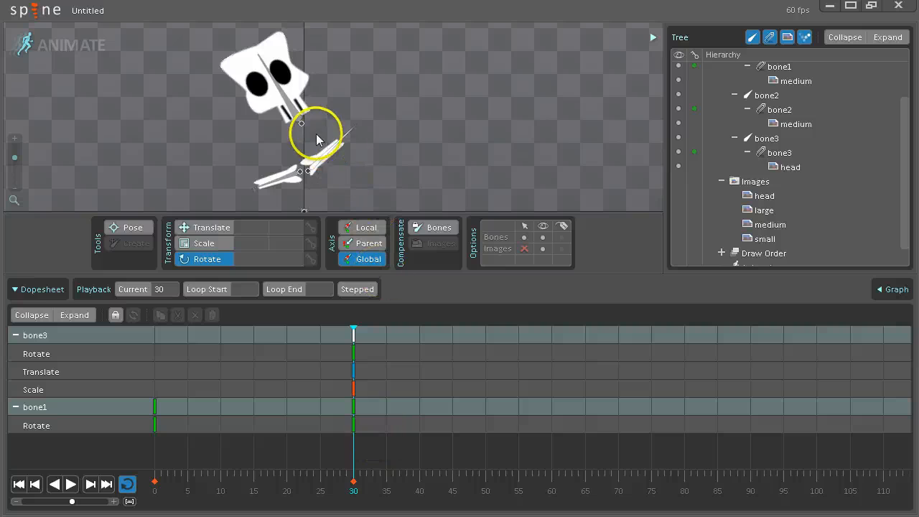
left_click(323, 165)
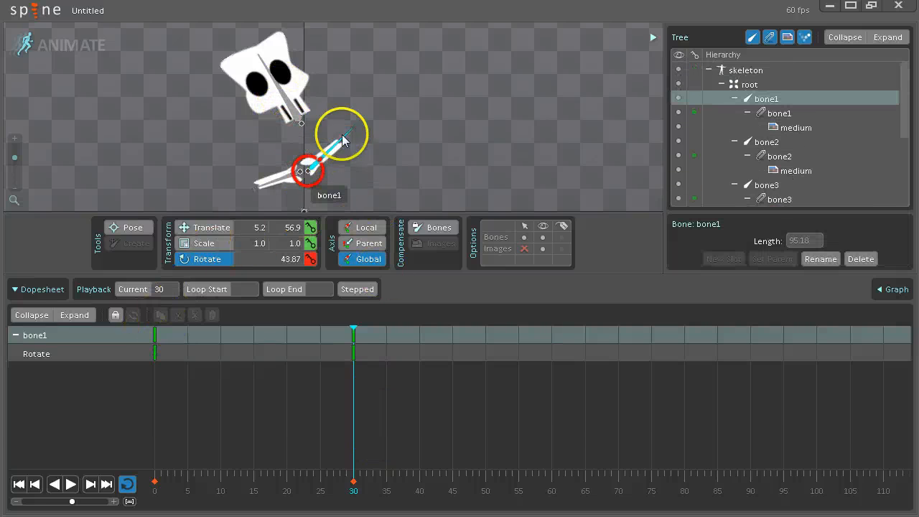
left_click(387, 148)
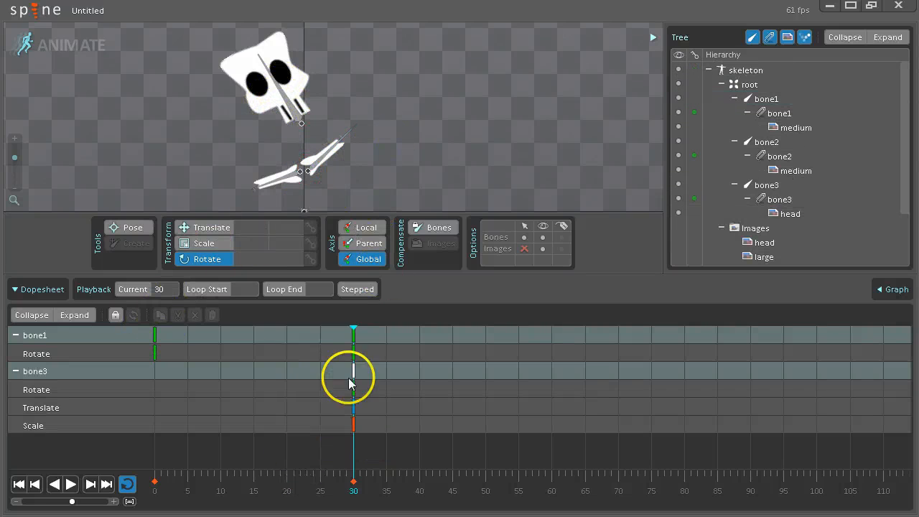
left_click_drag(355, 485, 107, 481)
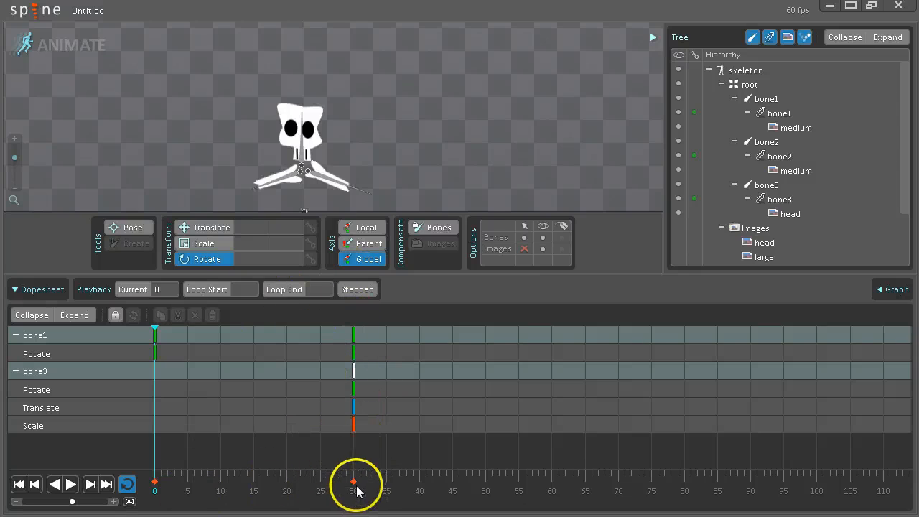
Key bone3's rotation, translation and scale at frame 0.
left_click_drag(161, 485, 138, 492)
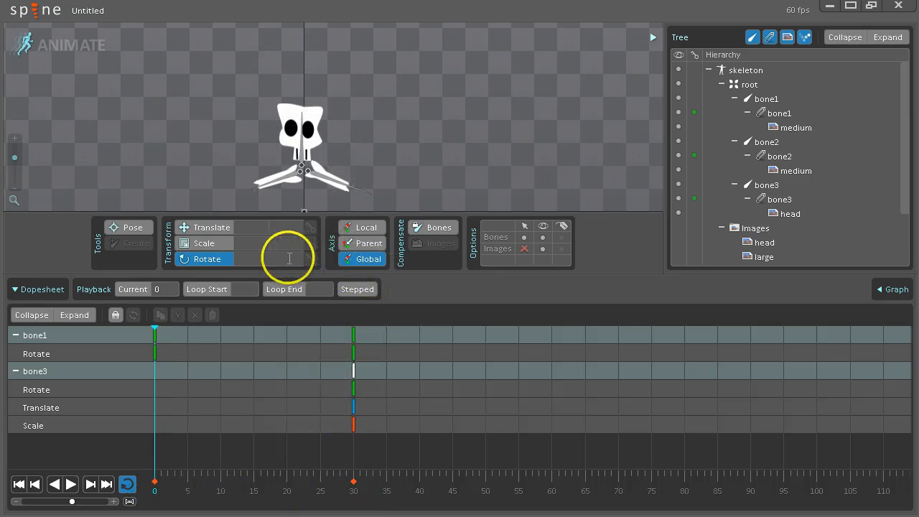
left_click(300, 140)
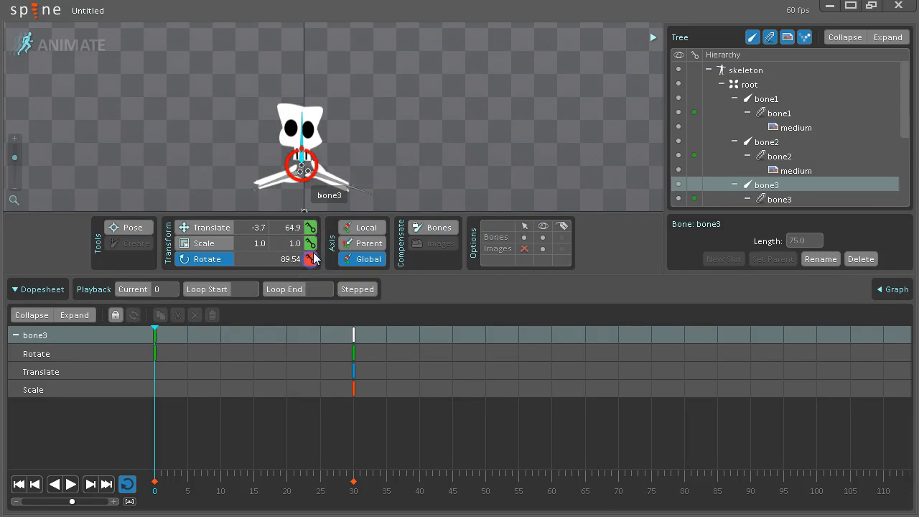
mouse_move(155, 493)
left_mouse_down()
mouse_move(262, 505)
mouse_move(380, 500)
mouse_move(172, 500)
mouse_move(291, 512)
mouse_move(423, 506)
mouse_move(154, 503)
left_mouse_up()
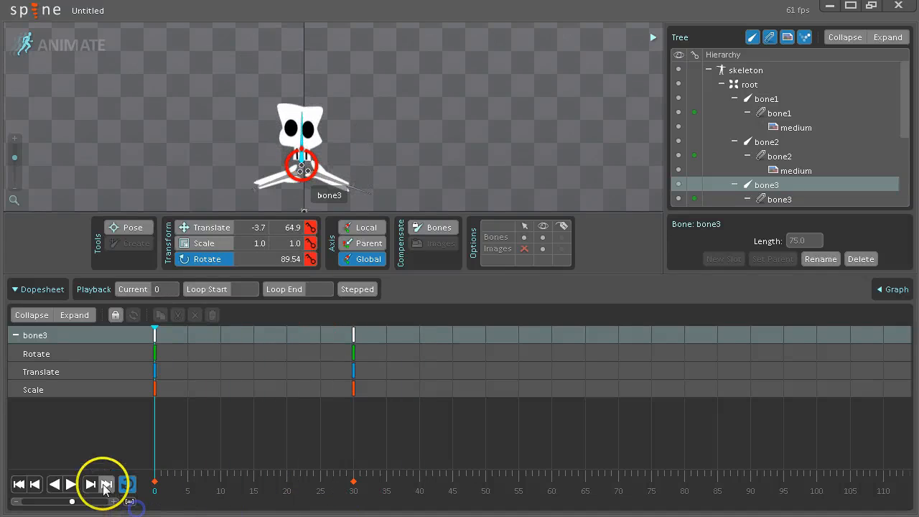
Play the animation, stop it, and collapse the dopesheet.
left_click(72, 485)
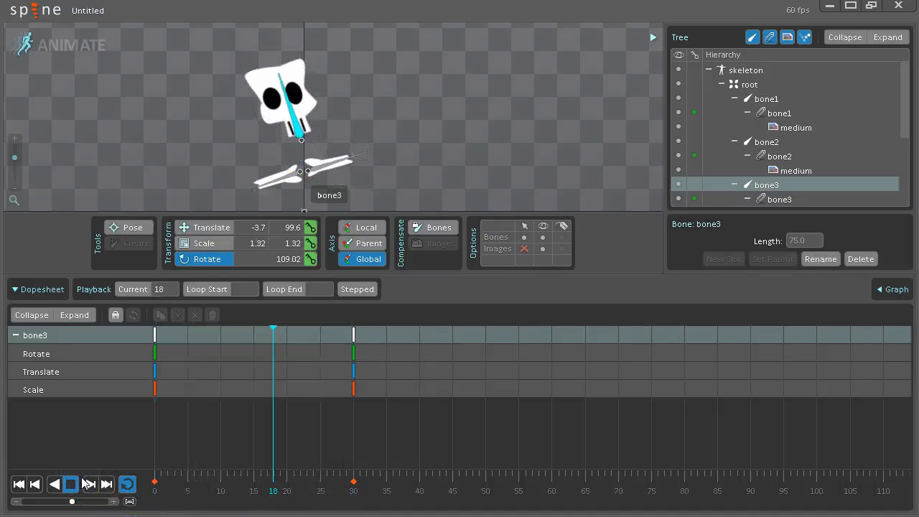
left_click(71, 484)
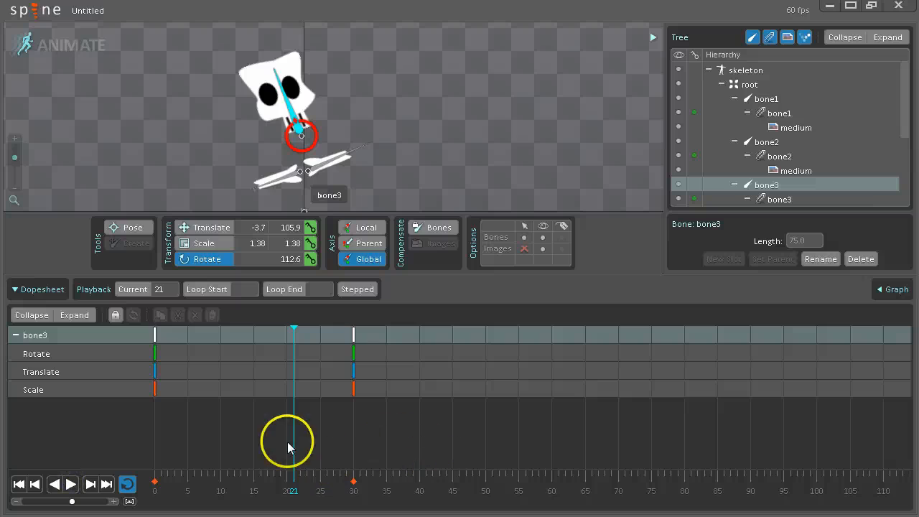
left_click(40, 290)
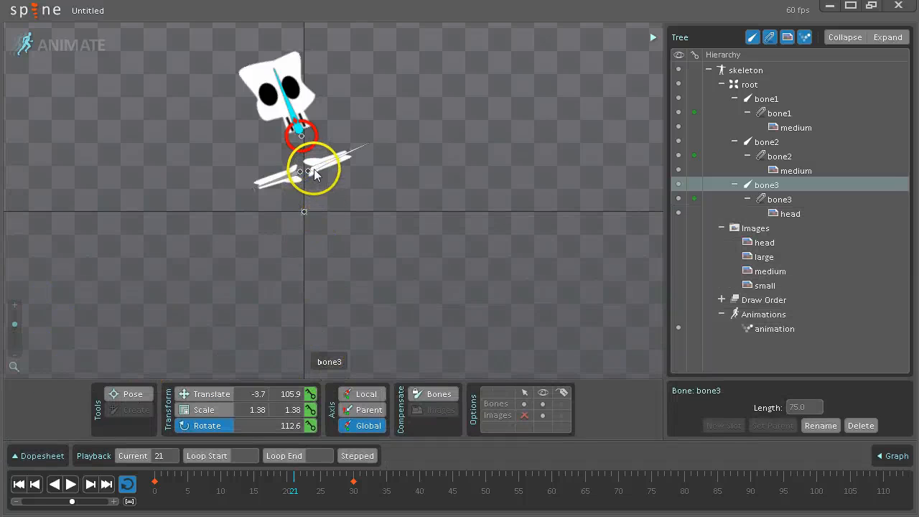